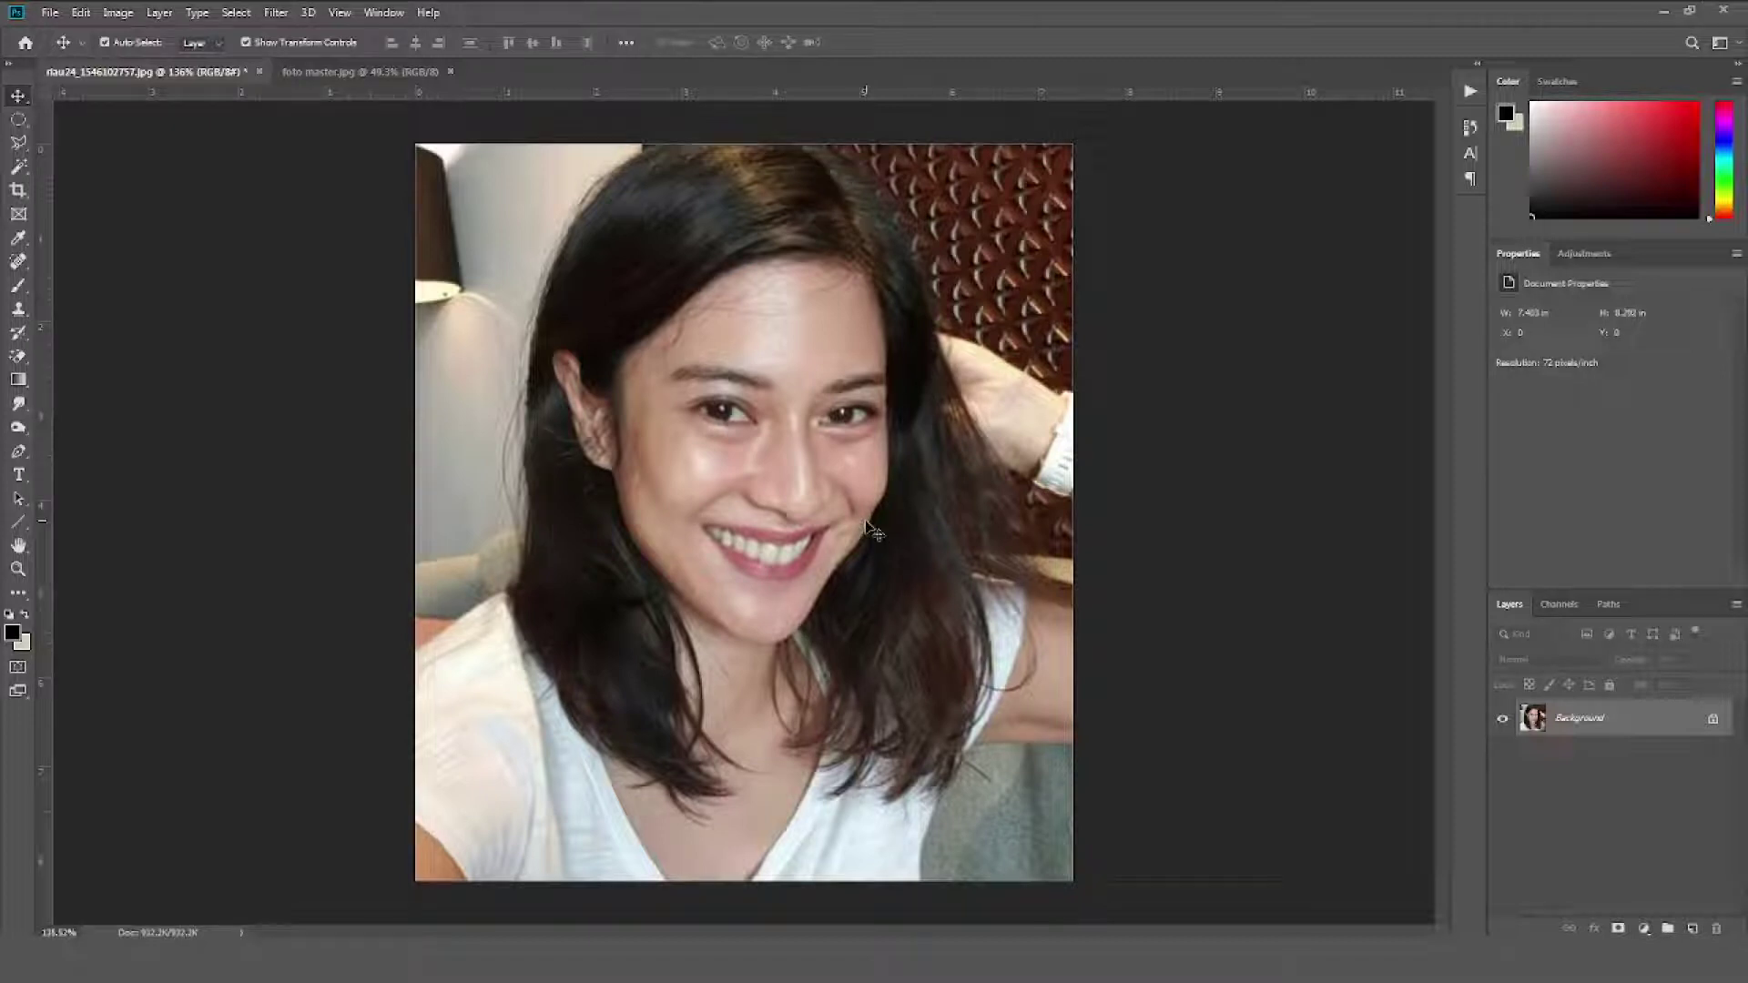
Zoom and pan around the close-up to inspect the skin and recentre the face
{"action": "scroll", "coordinate": [765, 289], "scroll_direction": "up", "scroll_amount": 5}
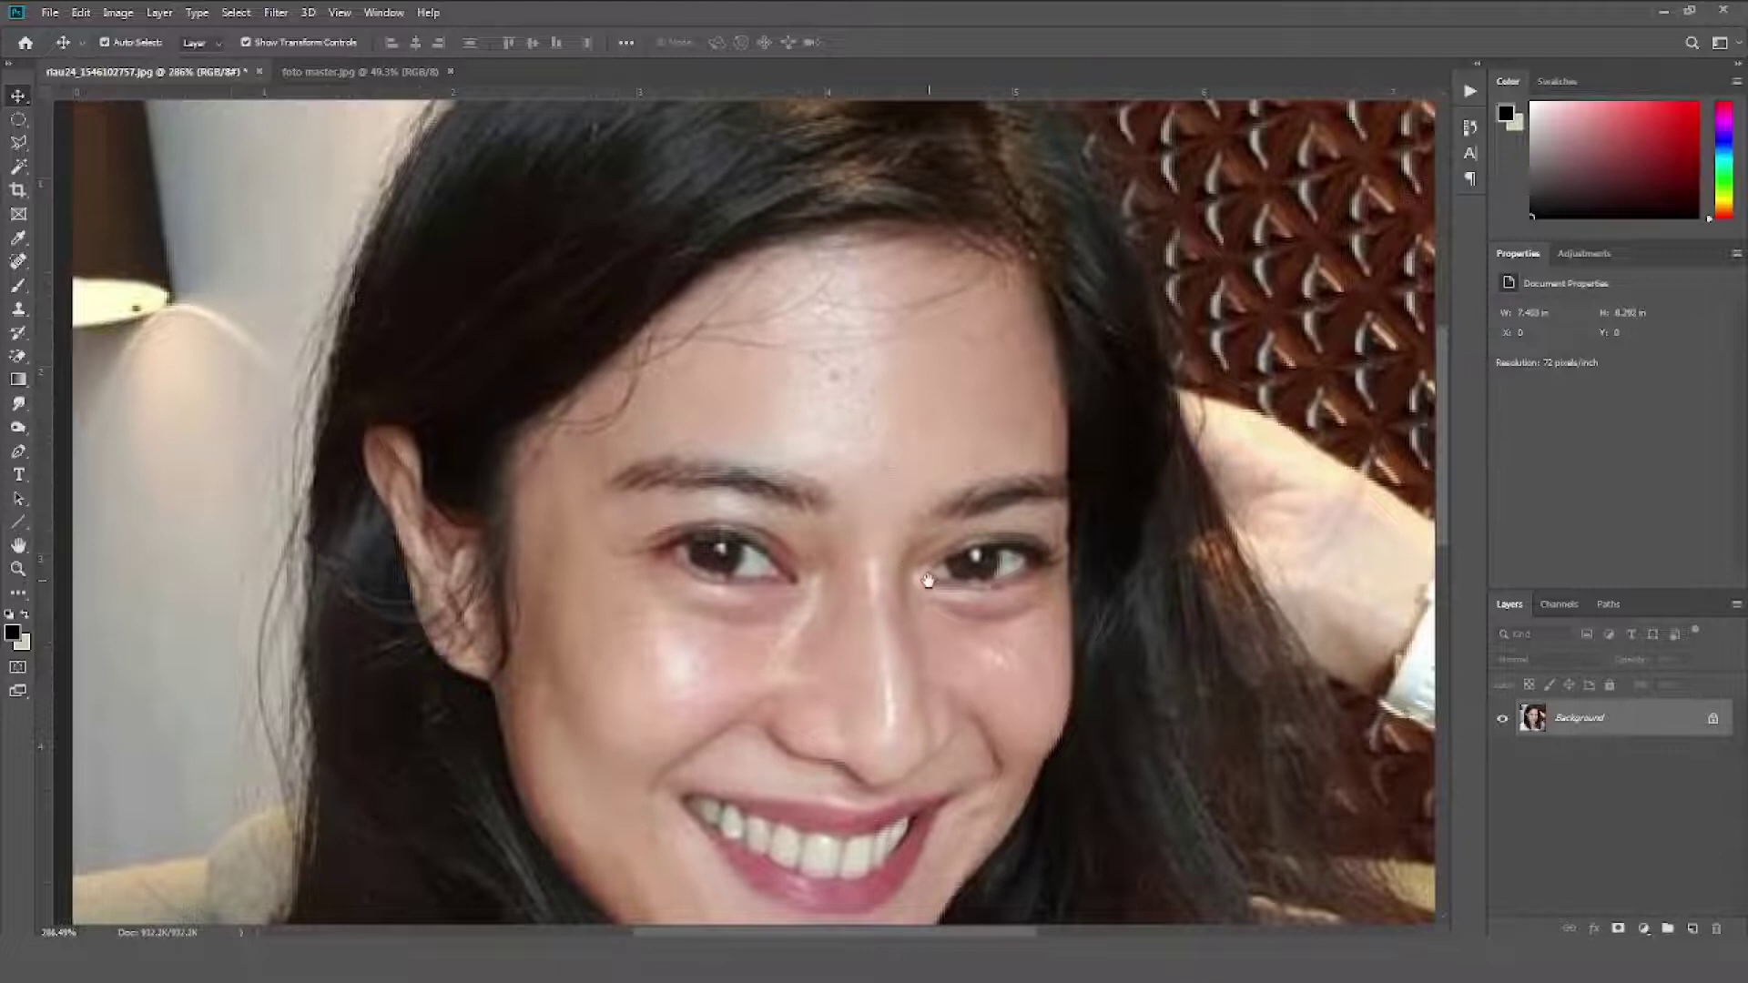
{"action": "scroll", "coordinate": [910, 619], "scroll_direction": "down", "scroll_amount": 2}
{"action": "left_click_drag", "start_coordinate": [907, 662], "coordinate": [908, 576]}
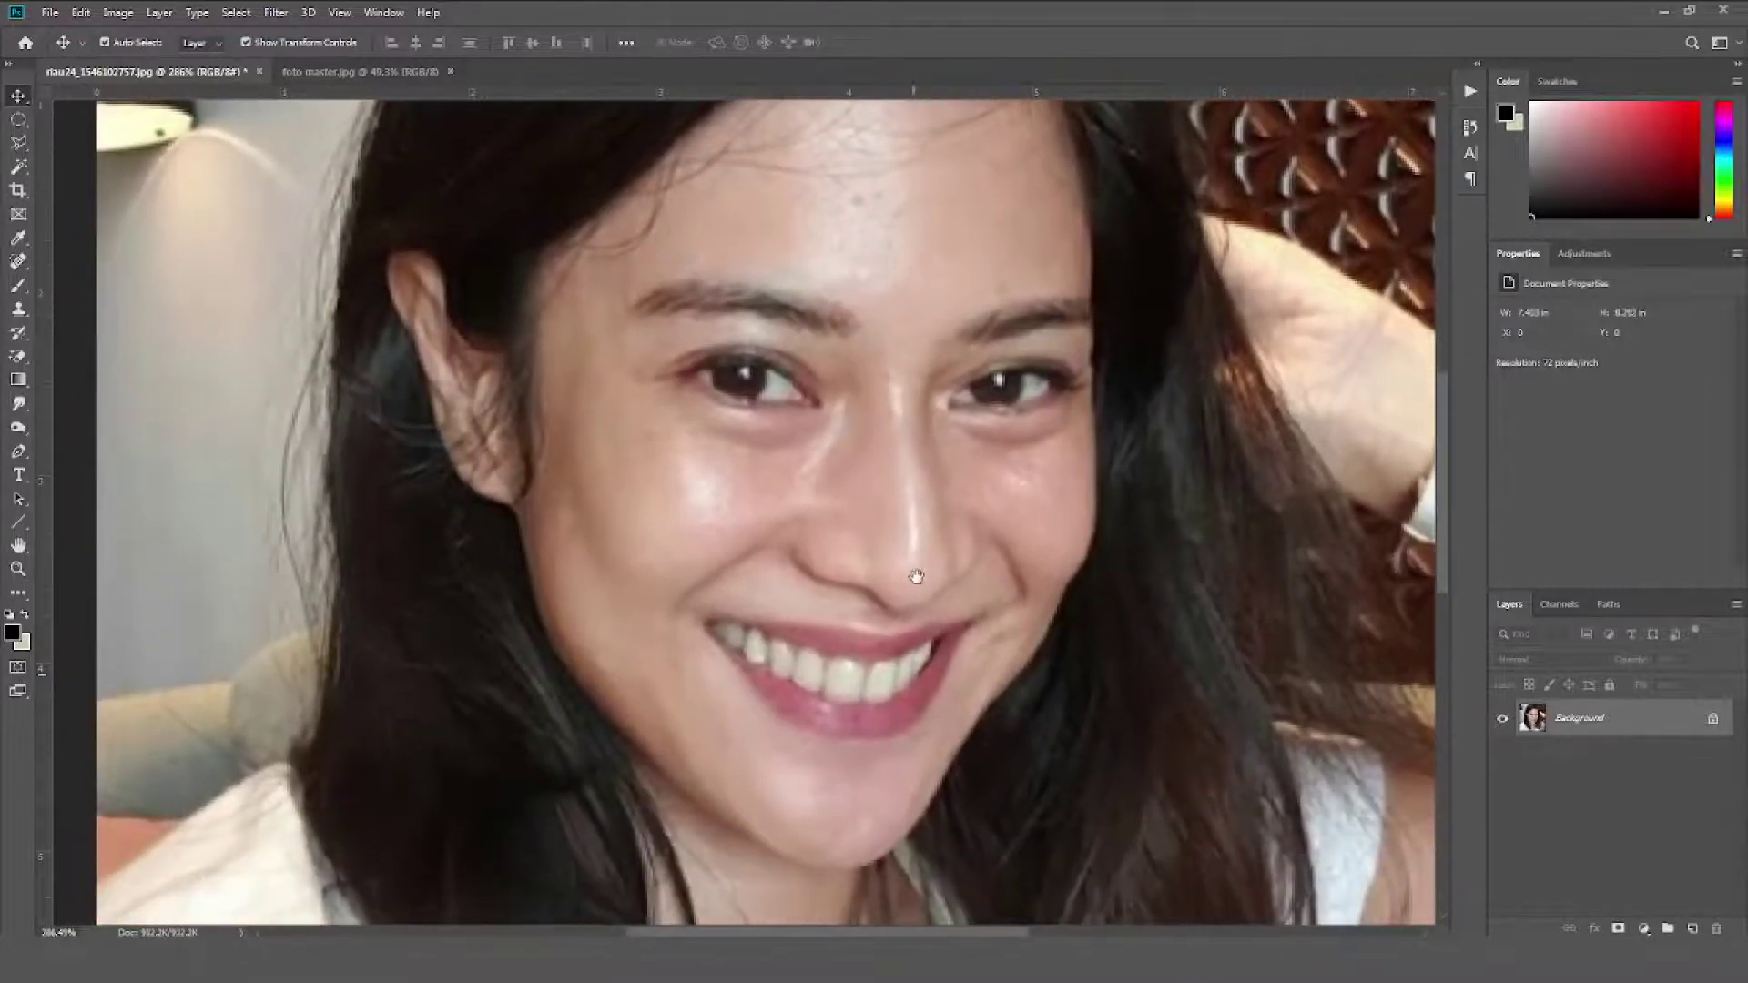
{"action": "left_click_drag", "start_coordinate": [955, 370], "coordinate": [928, 427]}
{"action": "scroll", "coordinate": [947, 533], "scroll_direction": "down", "scroll_amount": 2}
{"action": "scroll", "coordinate": [921, 628], "scroll_direction": "down", "scroll_amount": 1}
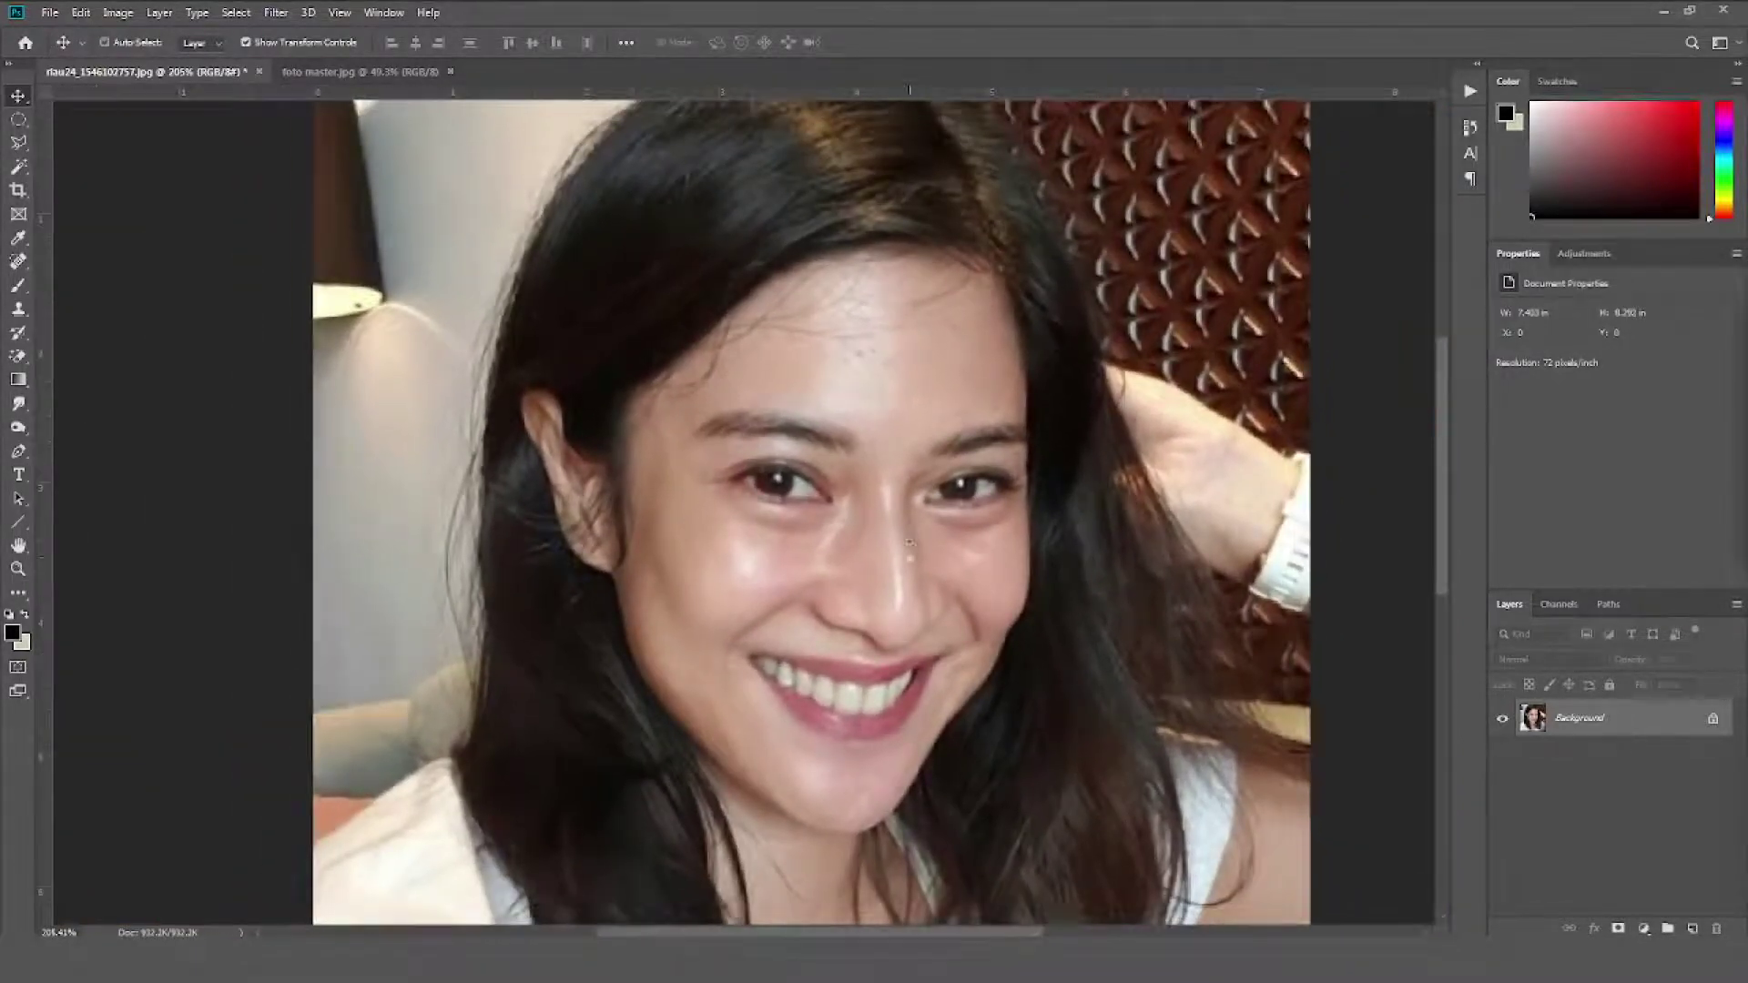
{"action": "left_click_drag", "start_coordinate": [920, 628], "coordinate": [868, 598]}
{"action": "scroll", "coordinate": [908, 648], "scroll_direction": "down", "scroll_amount": 2}
{"action": "scroll", "coordinate": [908, 648], "scroll_direction": "down", "scroll_amount": 1}
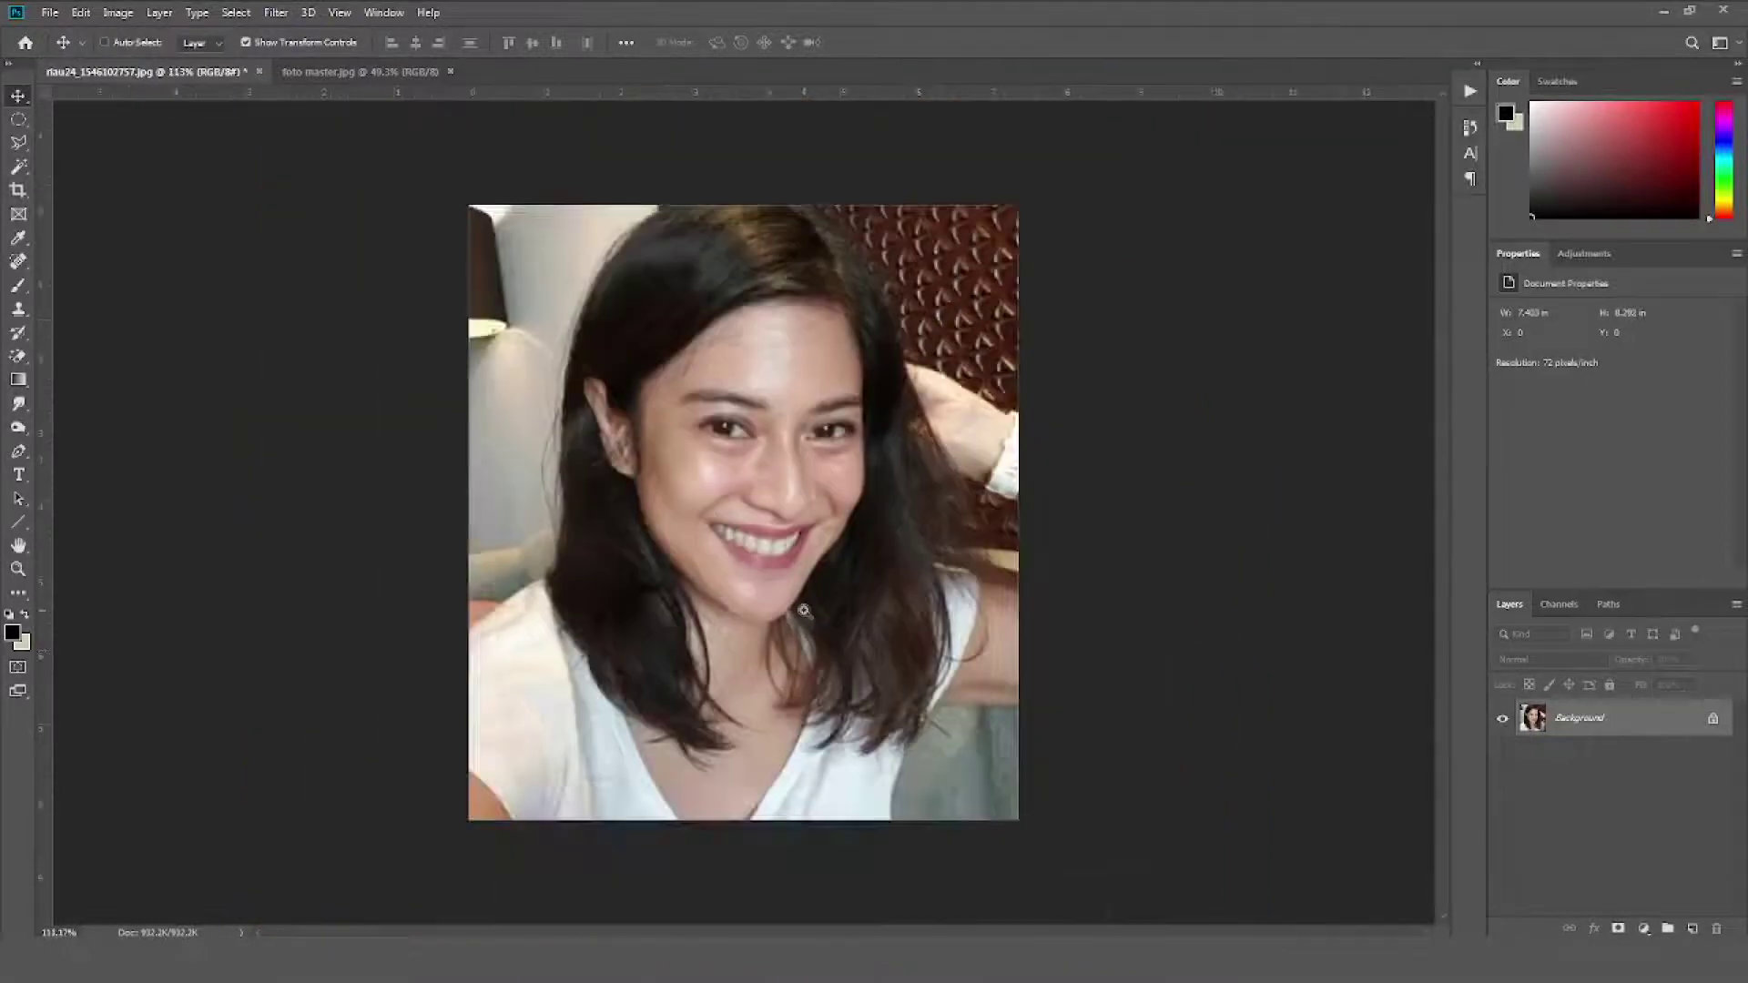
{"action": "scroll", "coordinate": [829, 637], "scroll_direction": "up", "scroll_amount": 1}
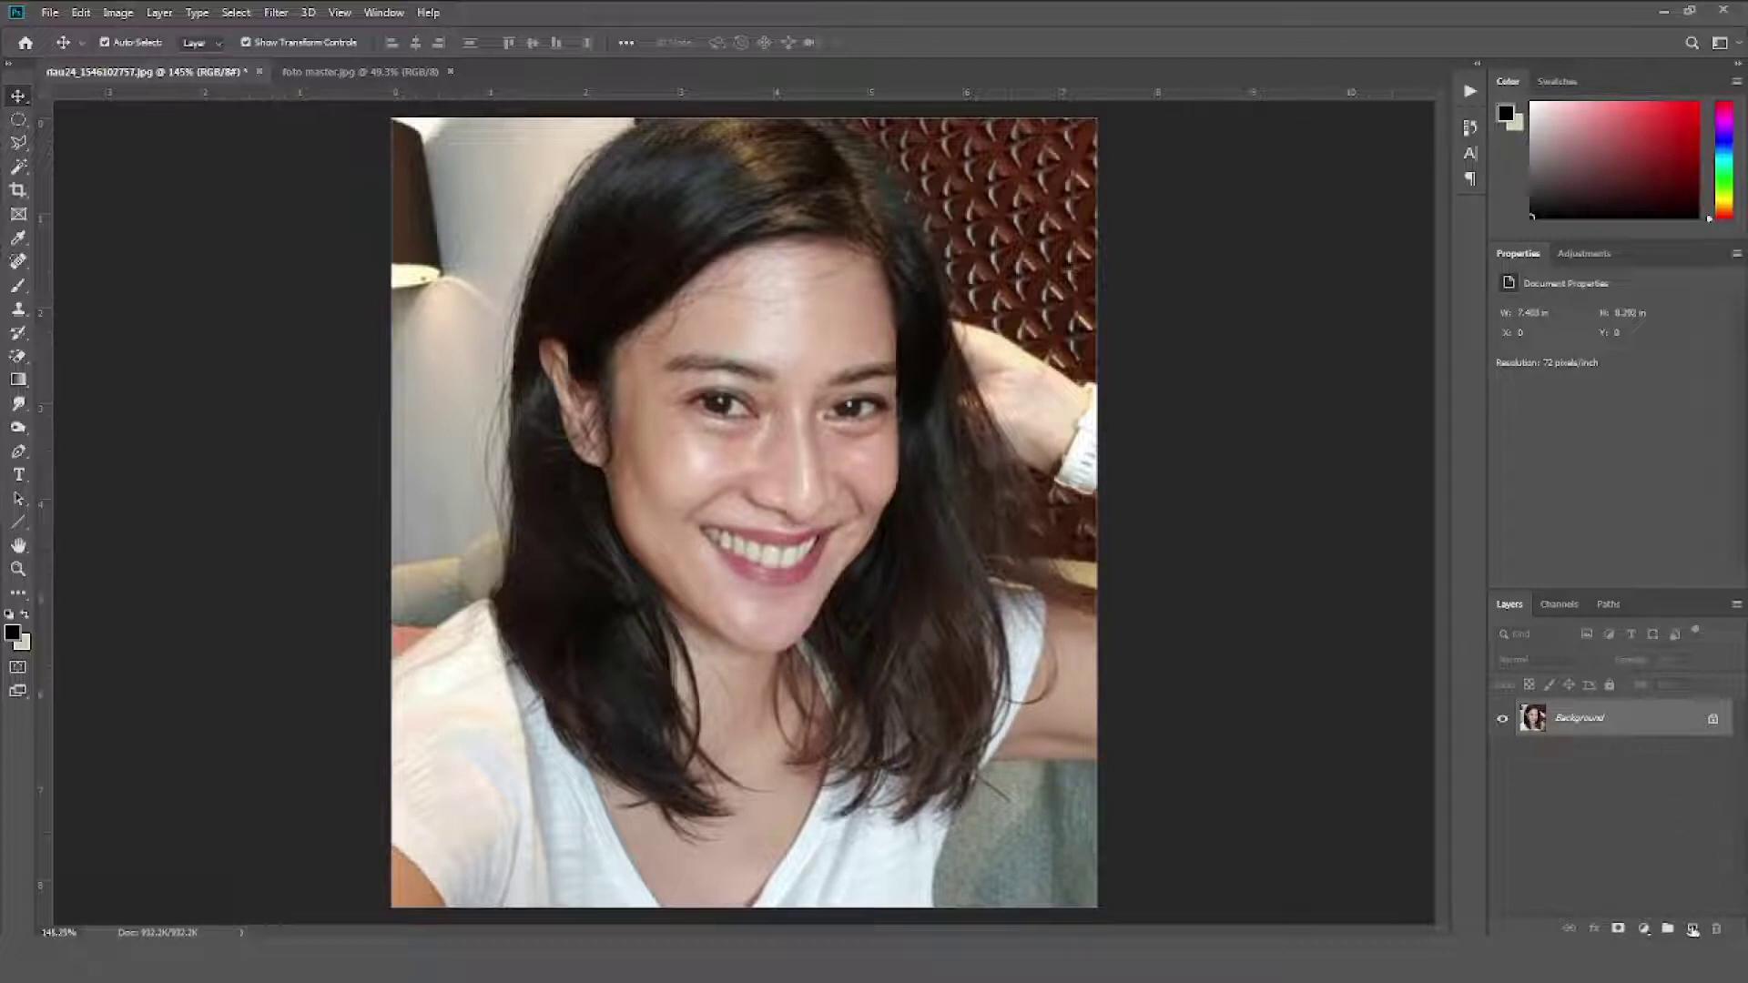
Add an empty Layer 1 above the Background and pick a size 70 Brush
{"action": "left_click", "coordinate": [1691, 929]}
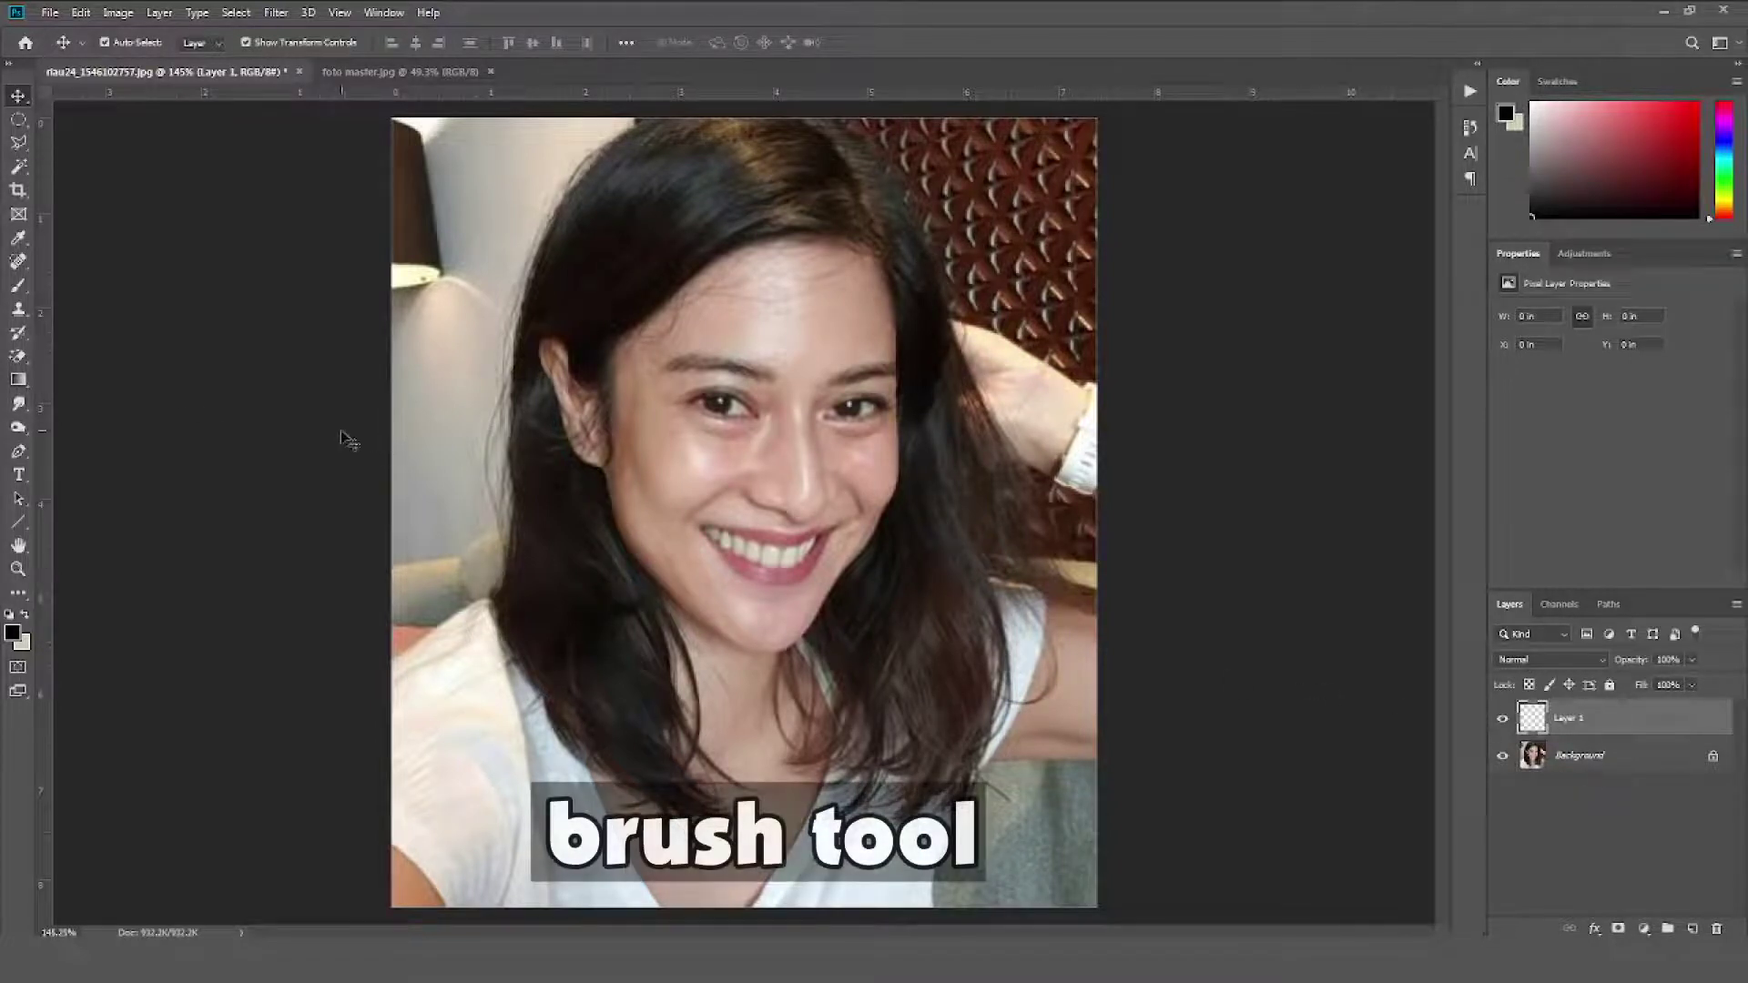
{"action": "key", "text": "b"}
{"action": "key", "text": "bracketleft"}
{"action": "key", "text": "bracketleft"}
{"action": "key", "text": "bracketleft"}
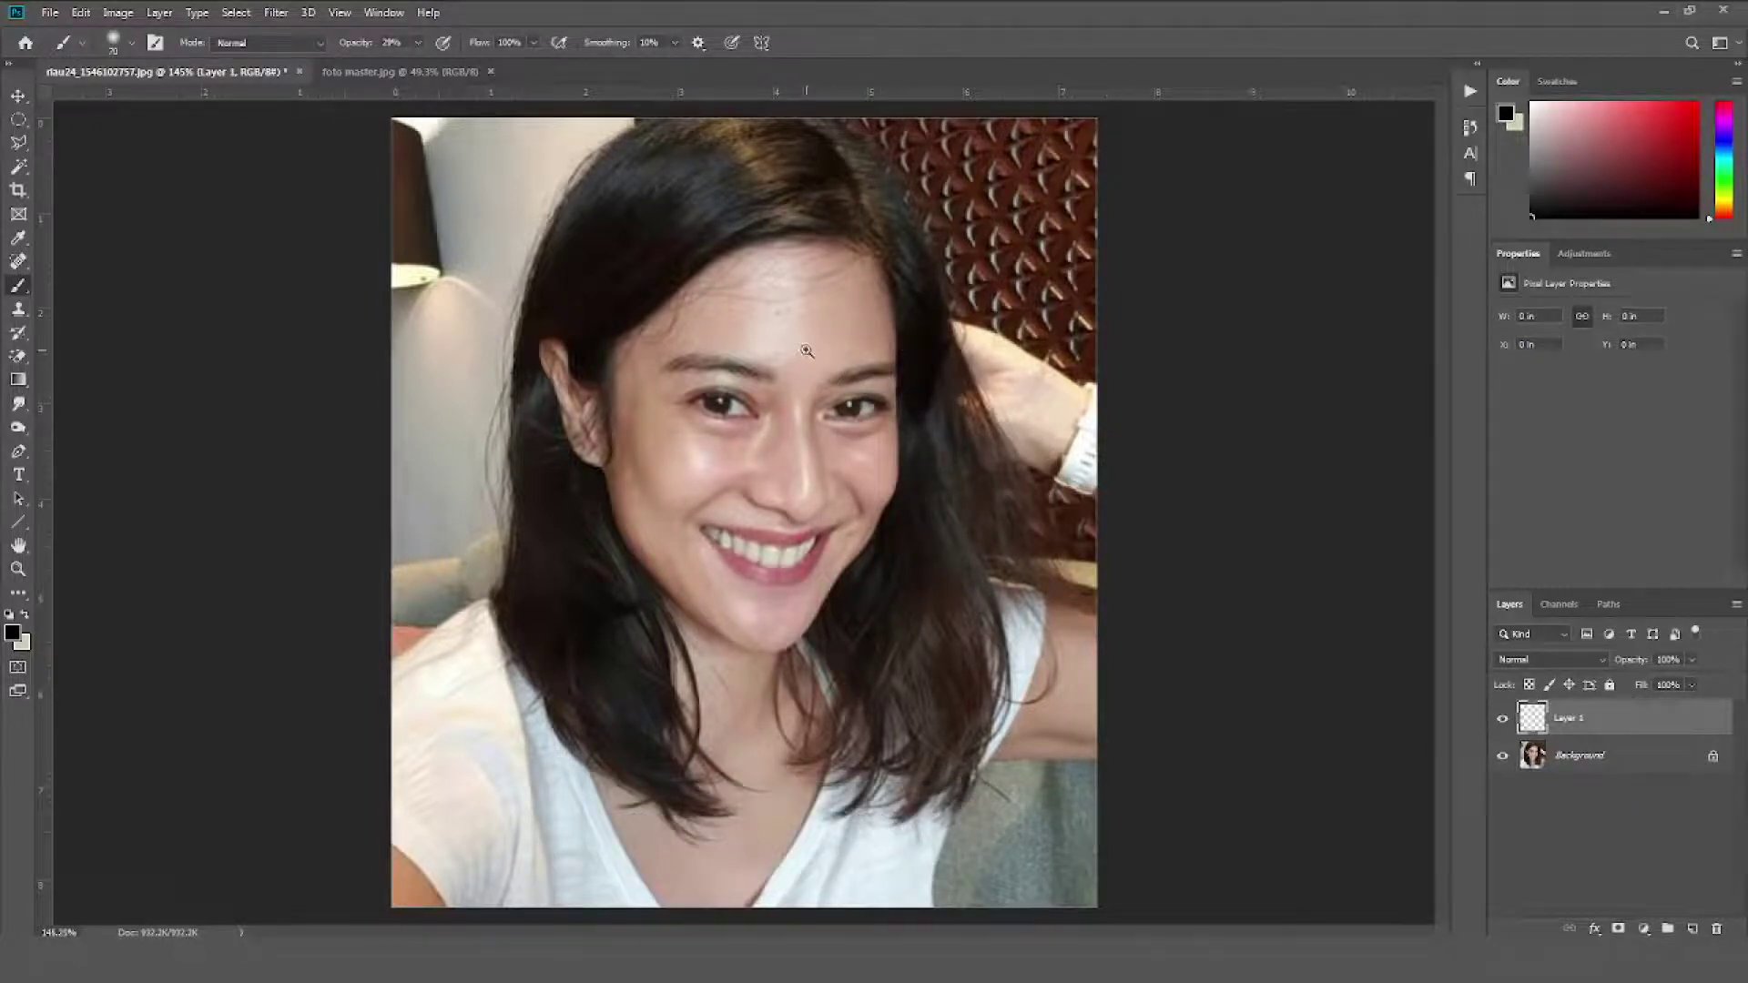
{"action": "left_click_drag", "start_coordinate": [797, 352], "coordinate": [883, 415]}
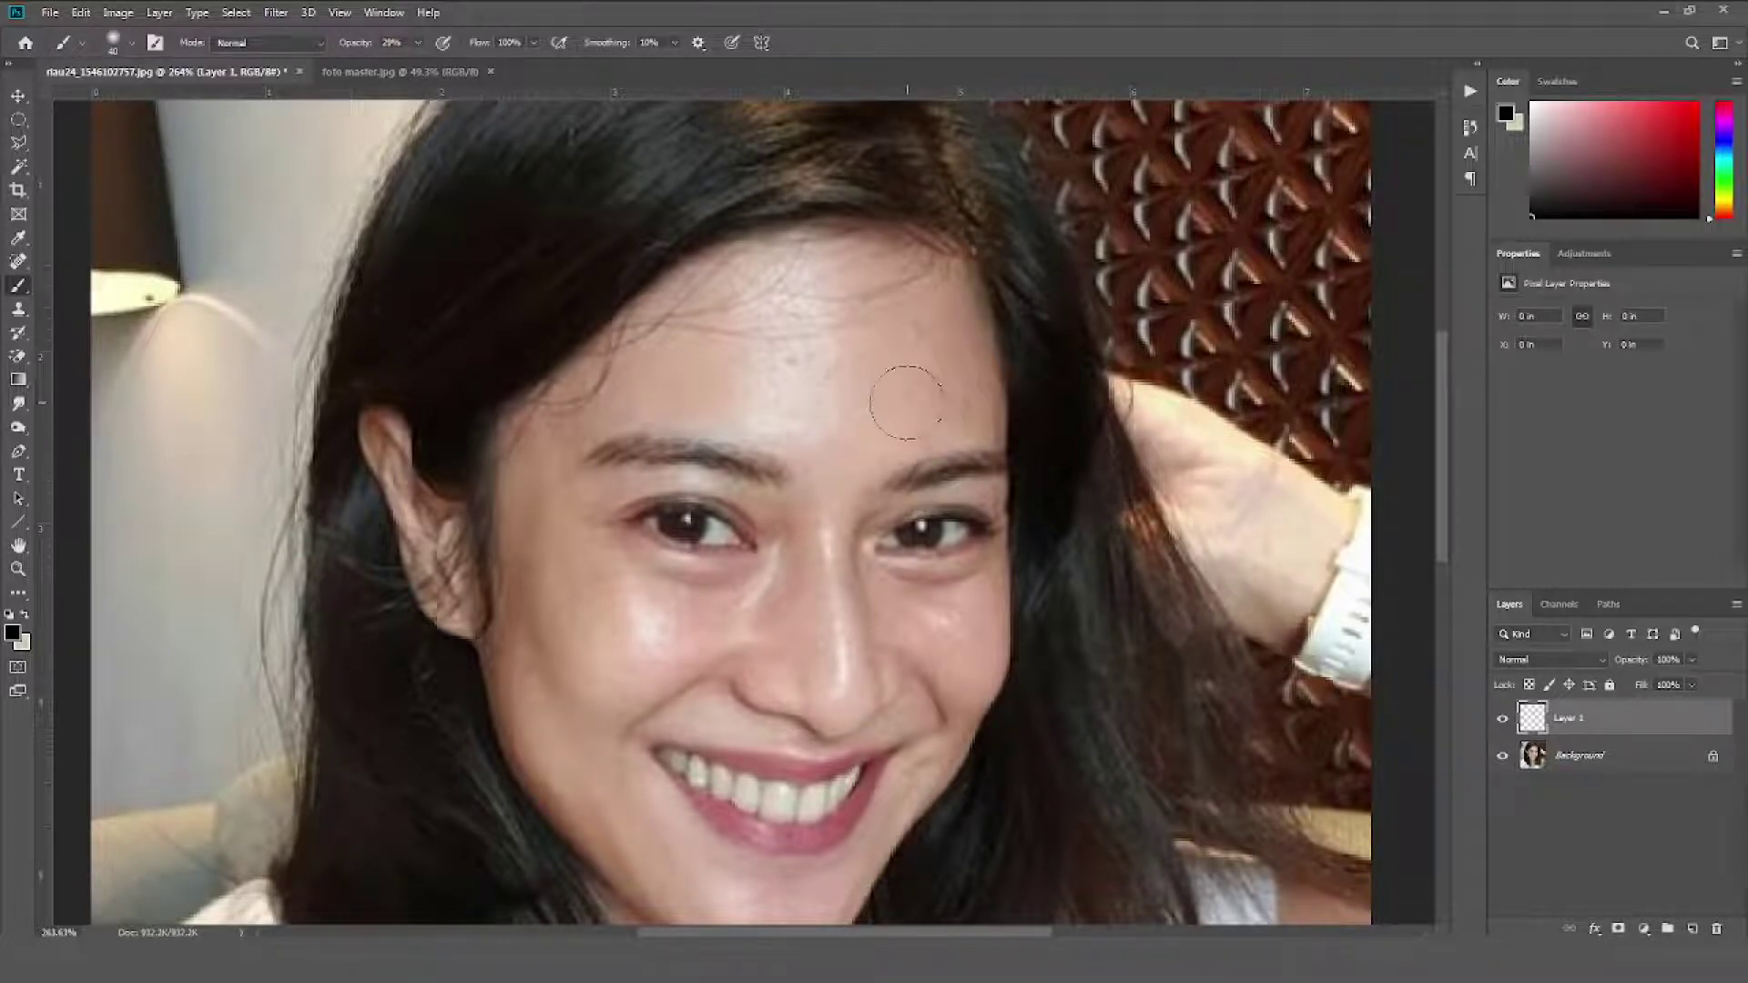
{"action": "key", "text": "alt"}
Enter 30 as the brush Opacity in the options bar
{"action": "left_click", "coordinate": [419, 43]}
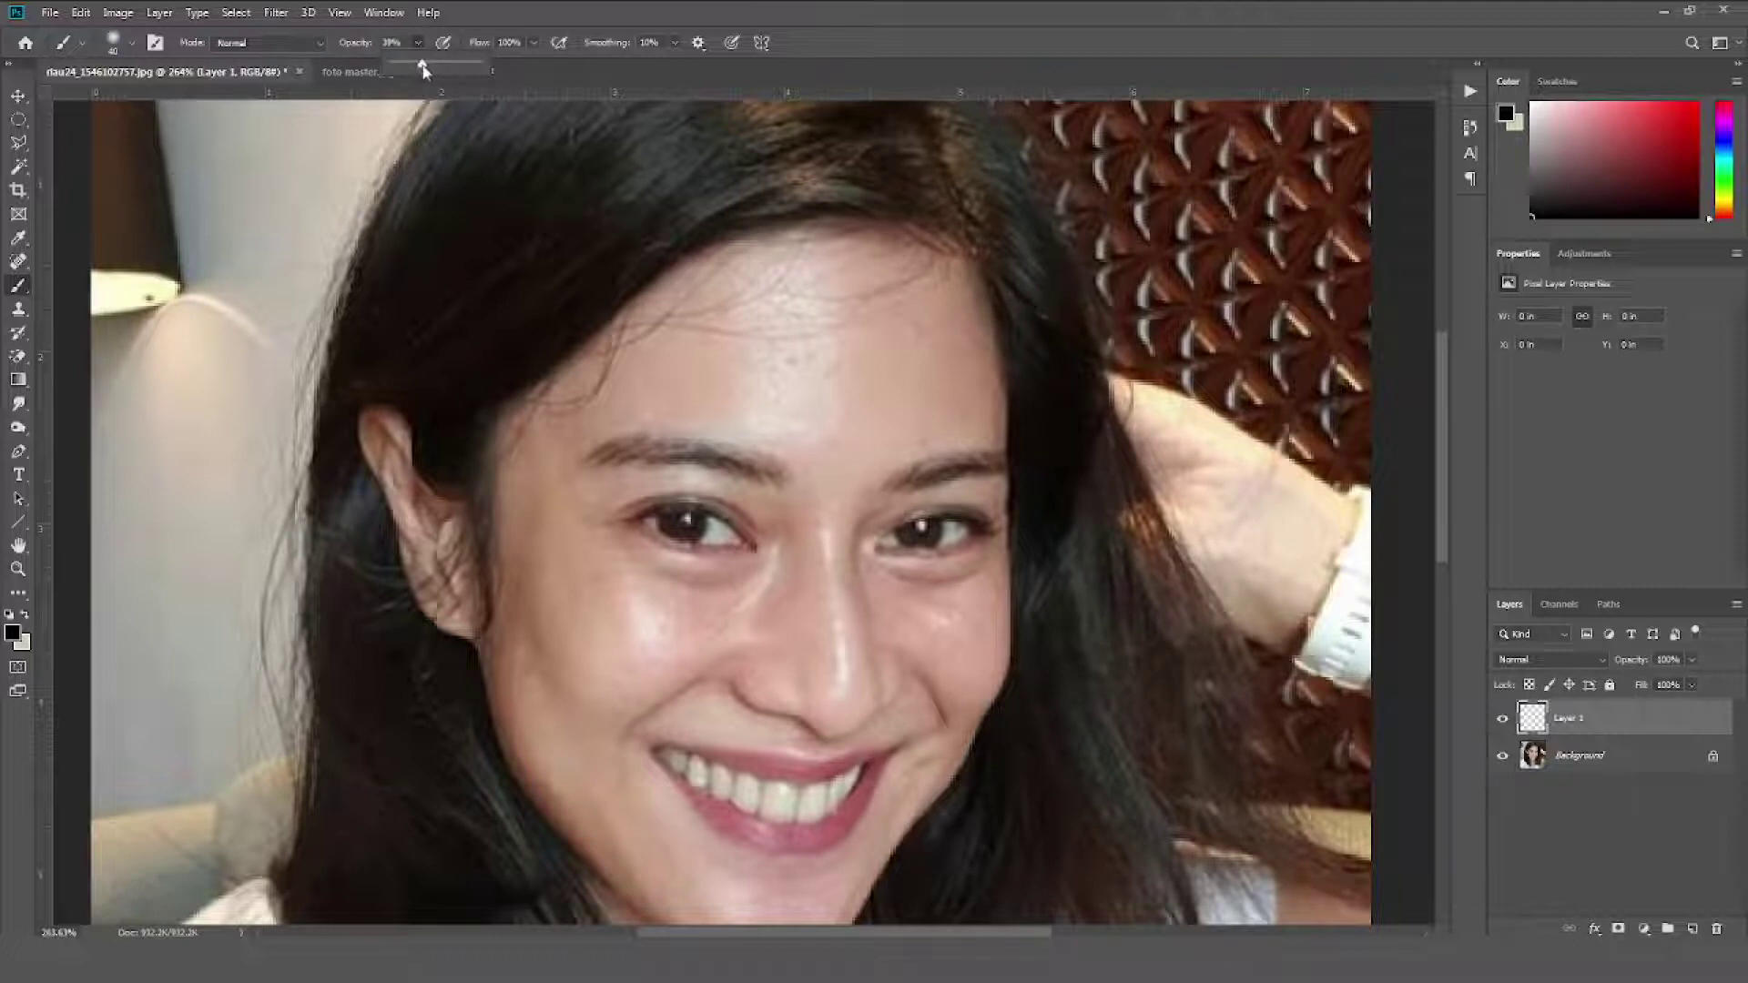
{"action": "left_click_drag", "start_coordinate": [421, 68], "coordinate": [415, 68]}
{"action": "left_click", "coordinate": [393, 43]}
{"action": "type", "text": "30"}
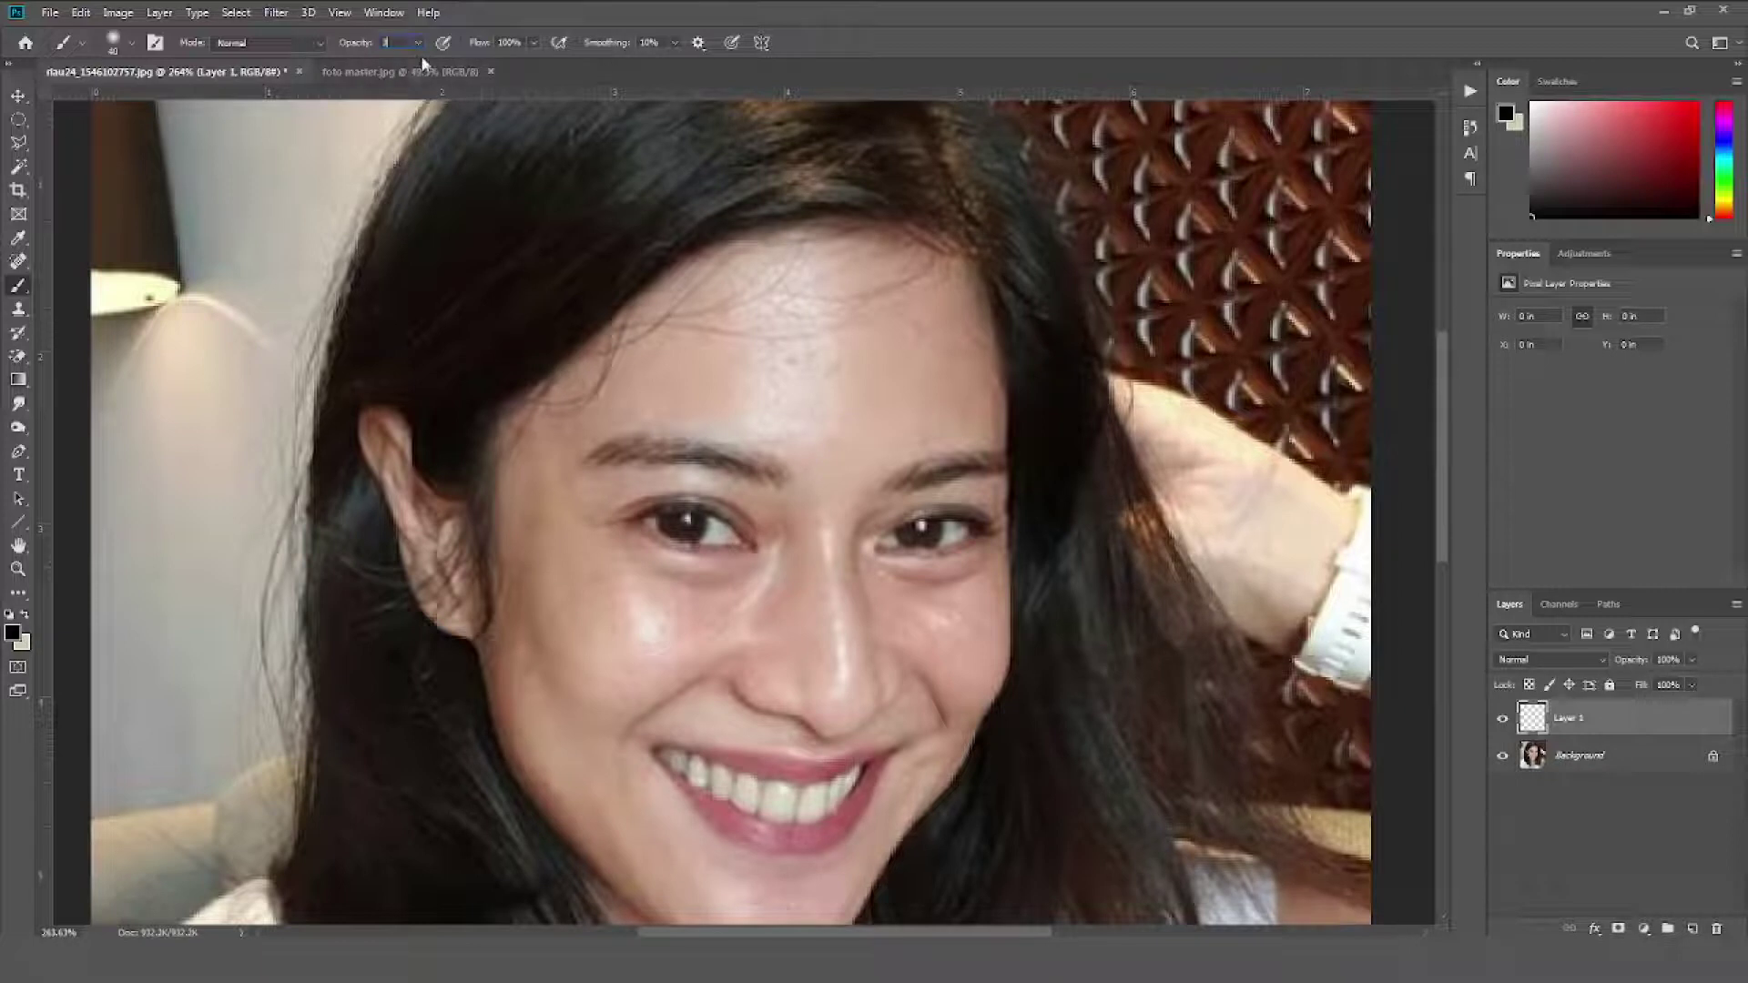
{"action": "scroll", "coordinate": [983, 228], "scroll_direction": "left", "scroll_amount": 1}
{"action": "key", "text": "Return"}
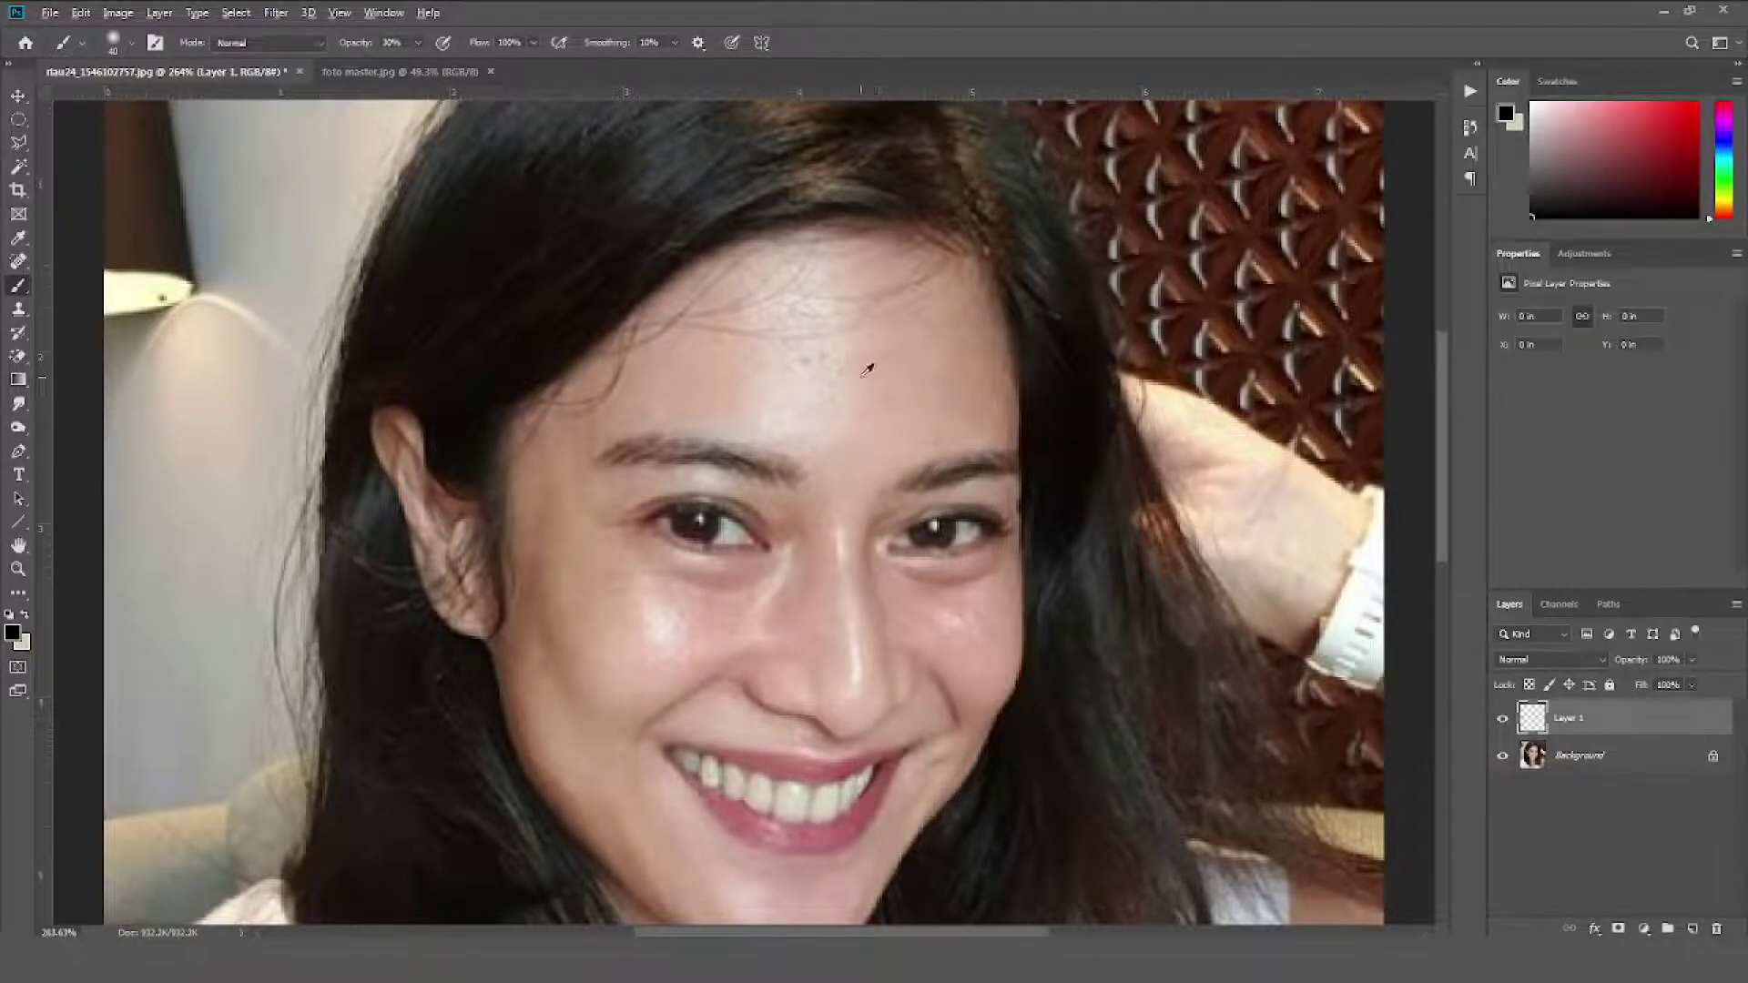
Sample a skin tone from the face and lower brush opacity to 13%
{"action": "left_click", "coordinate": [848, 361], "text": "alt"}
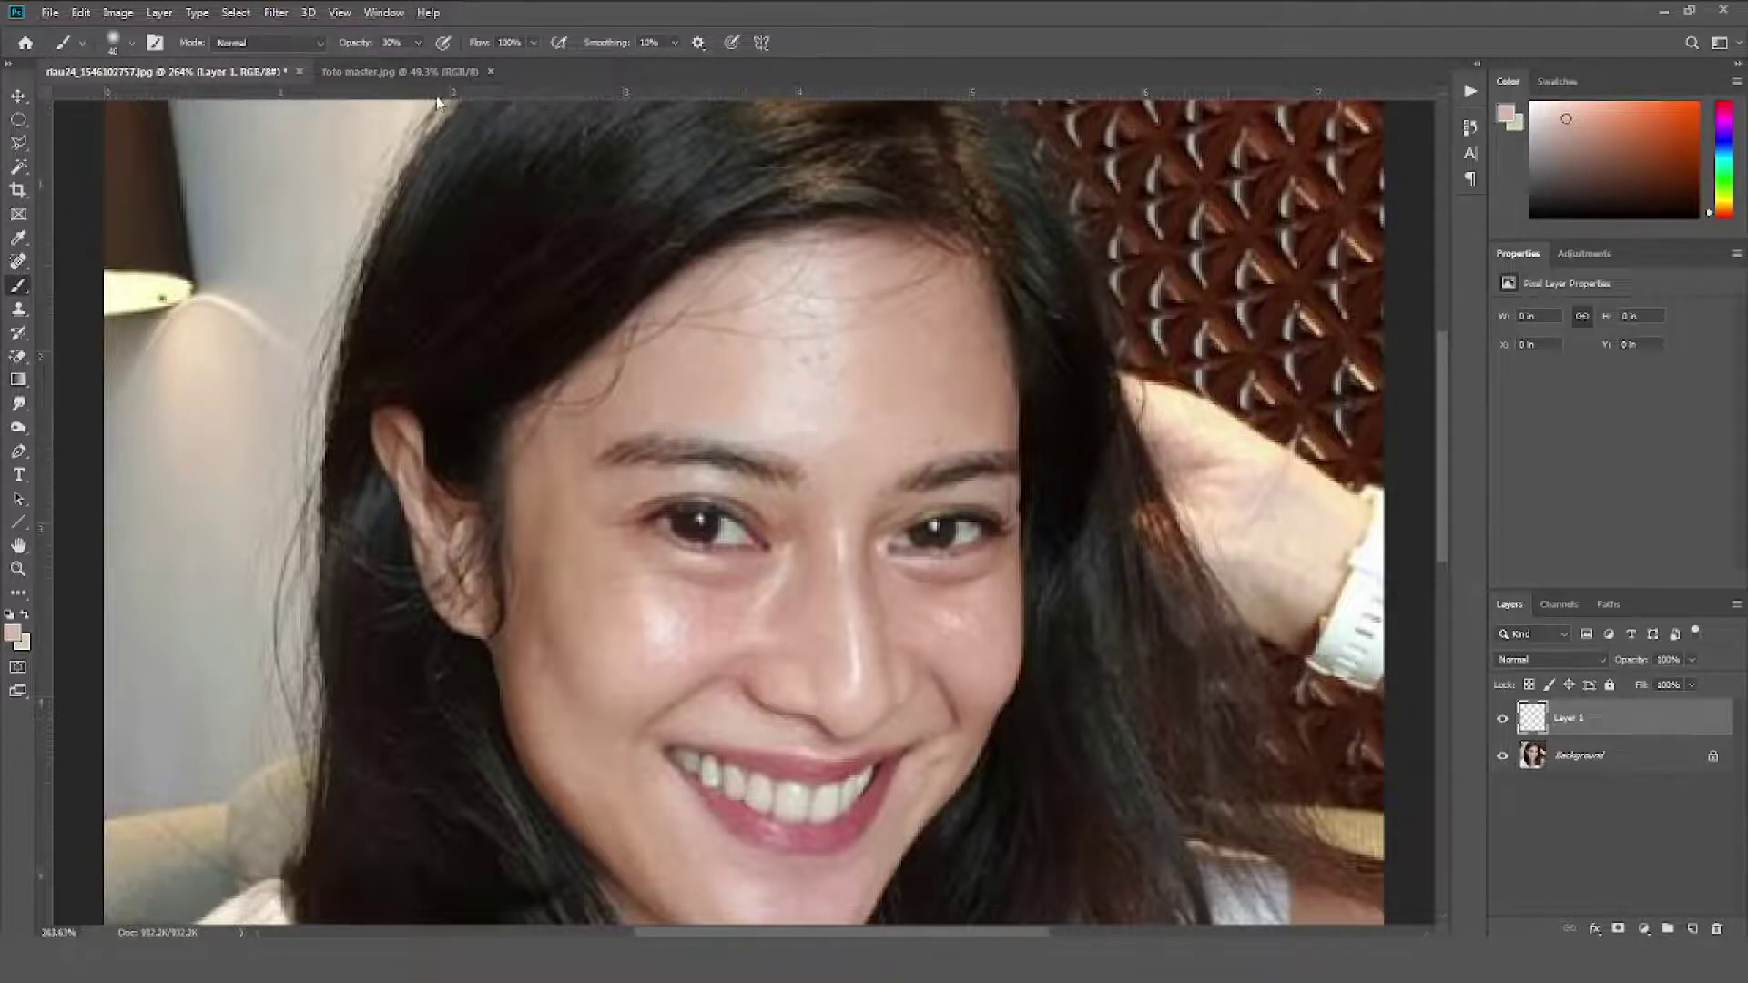
{"action": "left_click", "coordinate": [420, 43]}
{"action": "left_click_drag", "start_coordinate": [406, 68], "coordinate": [404, 68]}
Paint sampled skin tones across the forehead up to the hairline, resampling frequently
{"action": "mouse_move", "coordinate": [799, 392]}
{"action": "left_mouse_down"}
{"action": "mouse_move", "coordinate": [778, 421]}
{"action": "mouse_move", "coordinate": [832, 409]}
{"action": "mouse_move", "coordinate": [775, 410]}
{"action": "mouse_move", "coordinate": [766, 286]}
{"action": "mouse_move", "coordinate": [829, 287]}
{"action": "mouse_move", "coordinate": [898, 359]}
{"action": "left_mouse_up"}
{"action": "left_click", "coordinate": [851, 409], "text": "alt"}
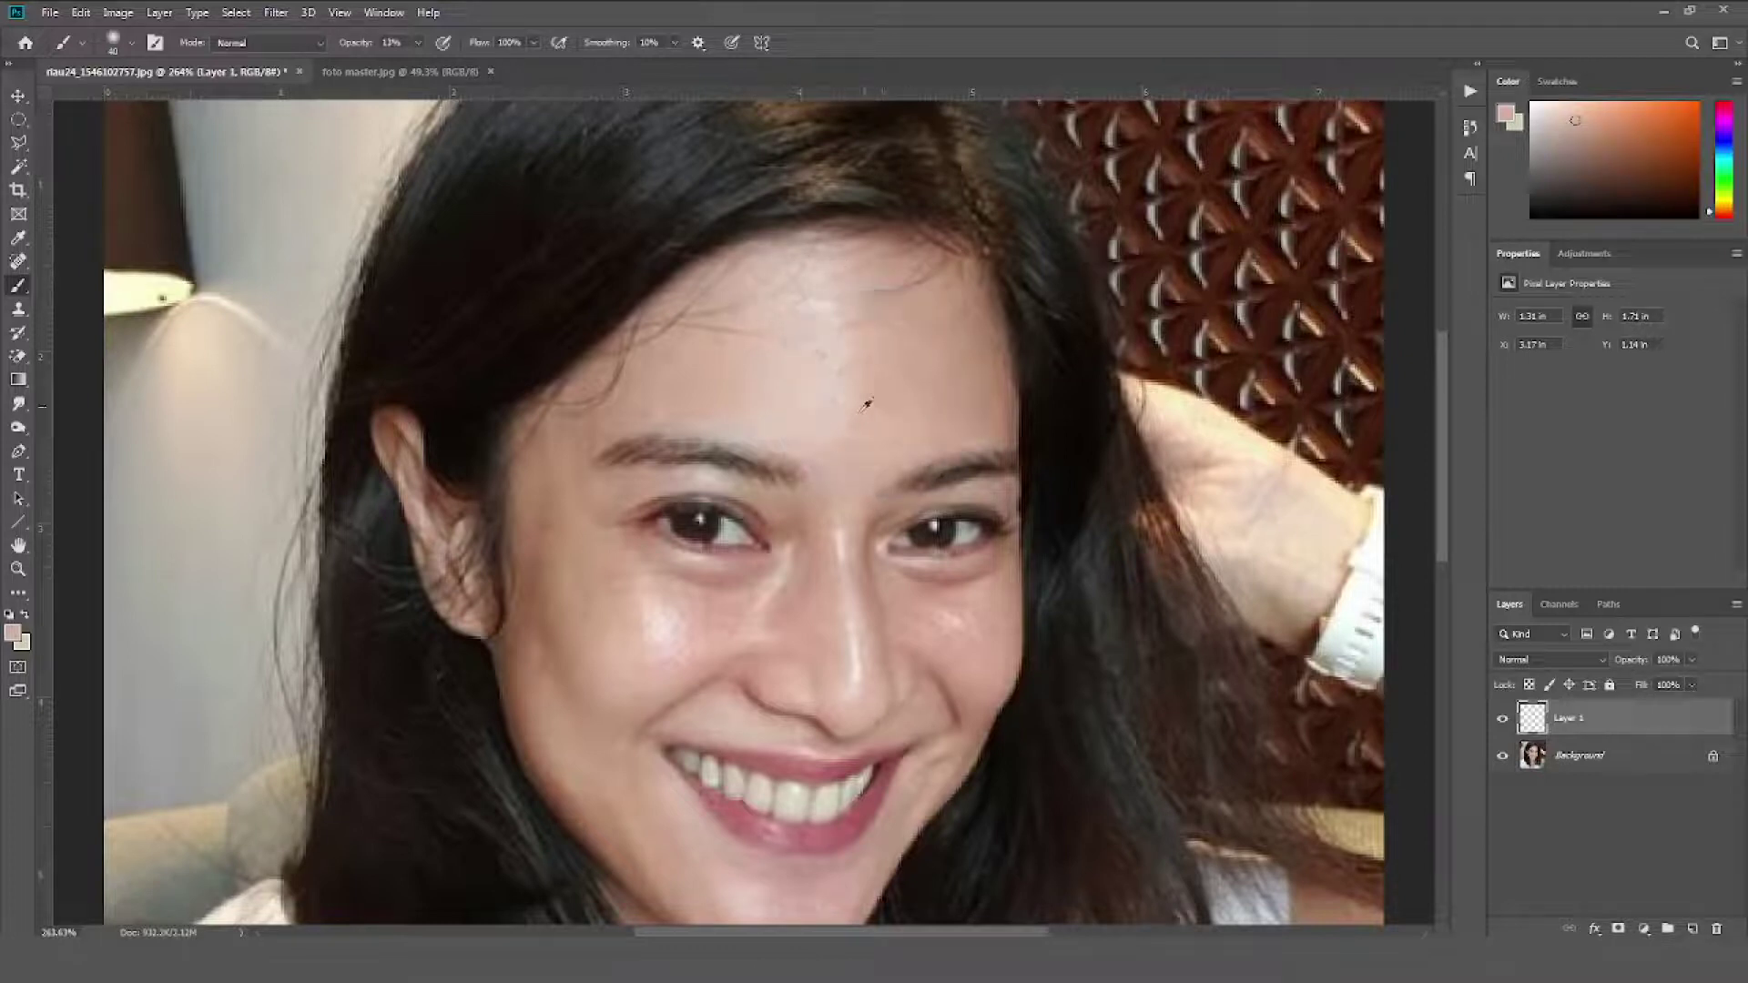
{"action": "mouse_move", "coordinate": [843, 435]}
{"action": "left_mouse_down"}
{"action": "mouse_move", "coordinate": [819, 390]}
{"action": "mouse_move", "coordinate": [831, 362]}
{"action": "left_mouse_up"}
{"action": "left_click", "coordinate": [880, 370], "text": "alt"}
{"action": "left_click", "coordinate": [836, 305], "text": "alt"}
{"action": "left_click_drag", "start_coordinate": [830, 293], "coordinate": [828, 303]}
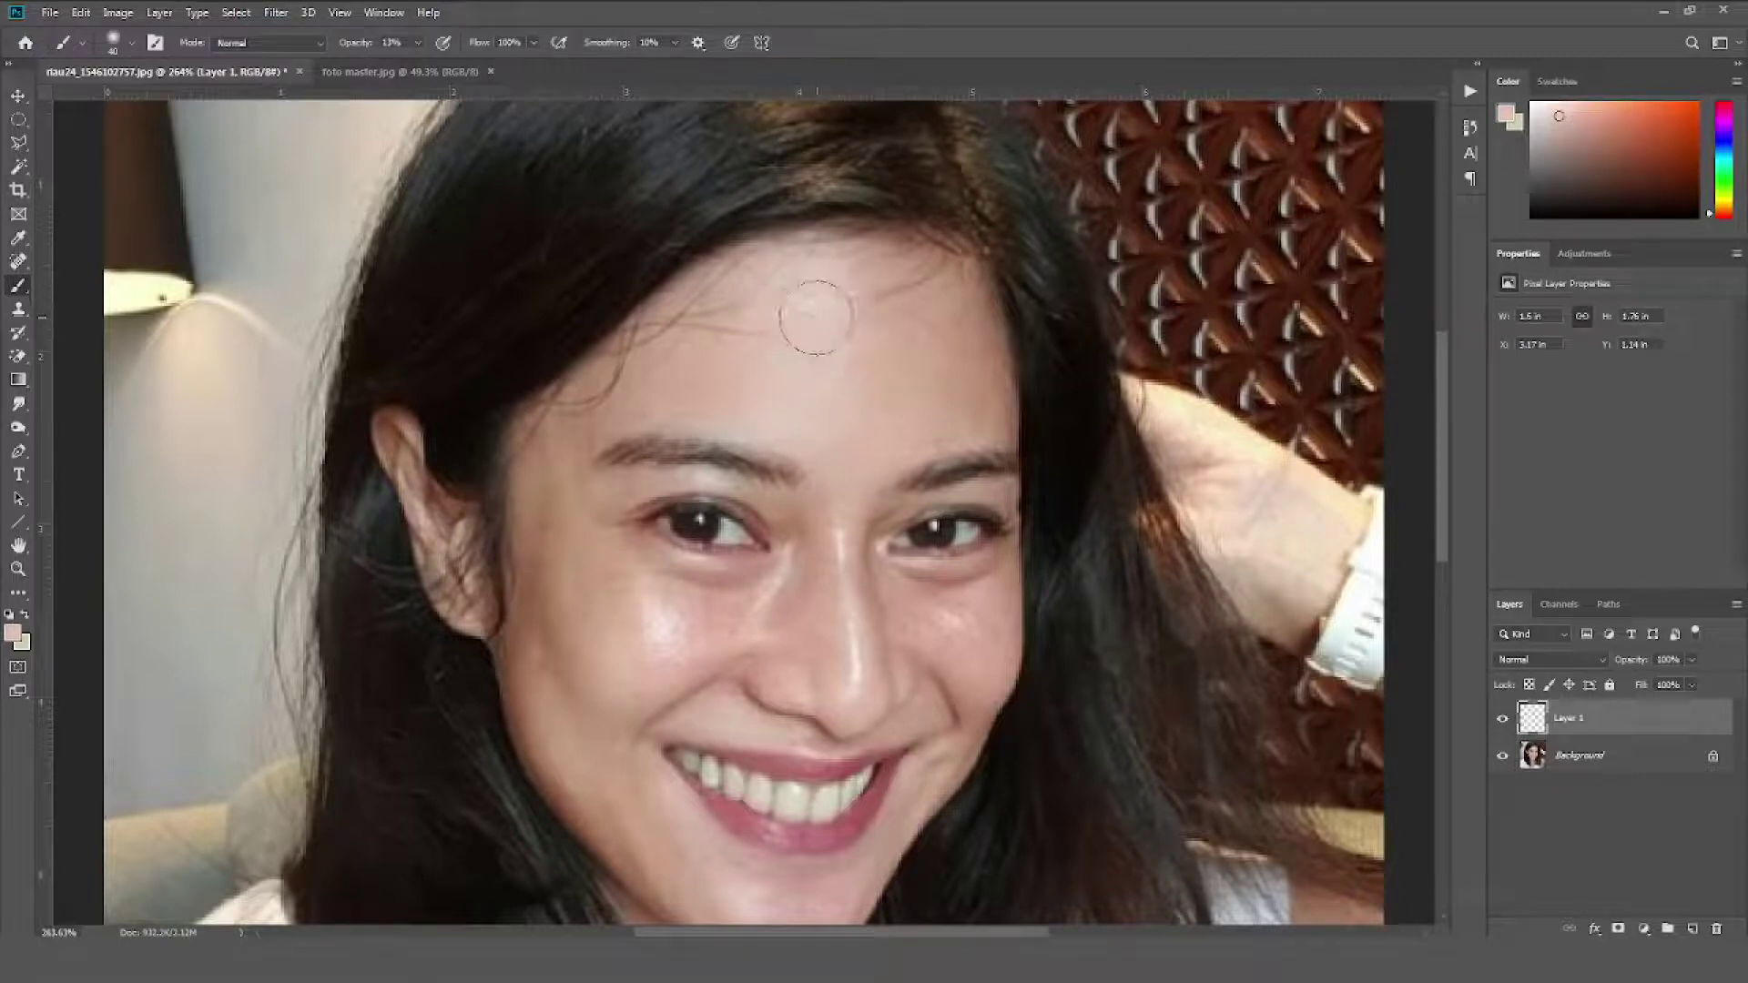
{"action": "left_click", "coordinate": [858, 330], "text": "alt"}
{"action": "left_click", "coordinate": [893, 366], "text": "alt"}
{"action": "left_click", "coordinate": [863, 368], "text": "alt"}
{"action": "left_click", "coordinate": [857, 421], "text": "alt"}
{"action": "left_click", "coordinate": [684, 465]}
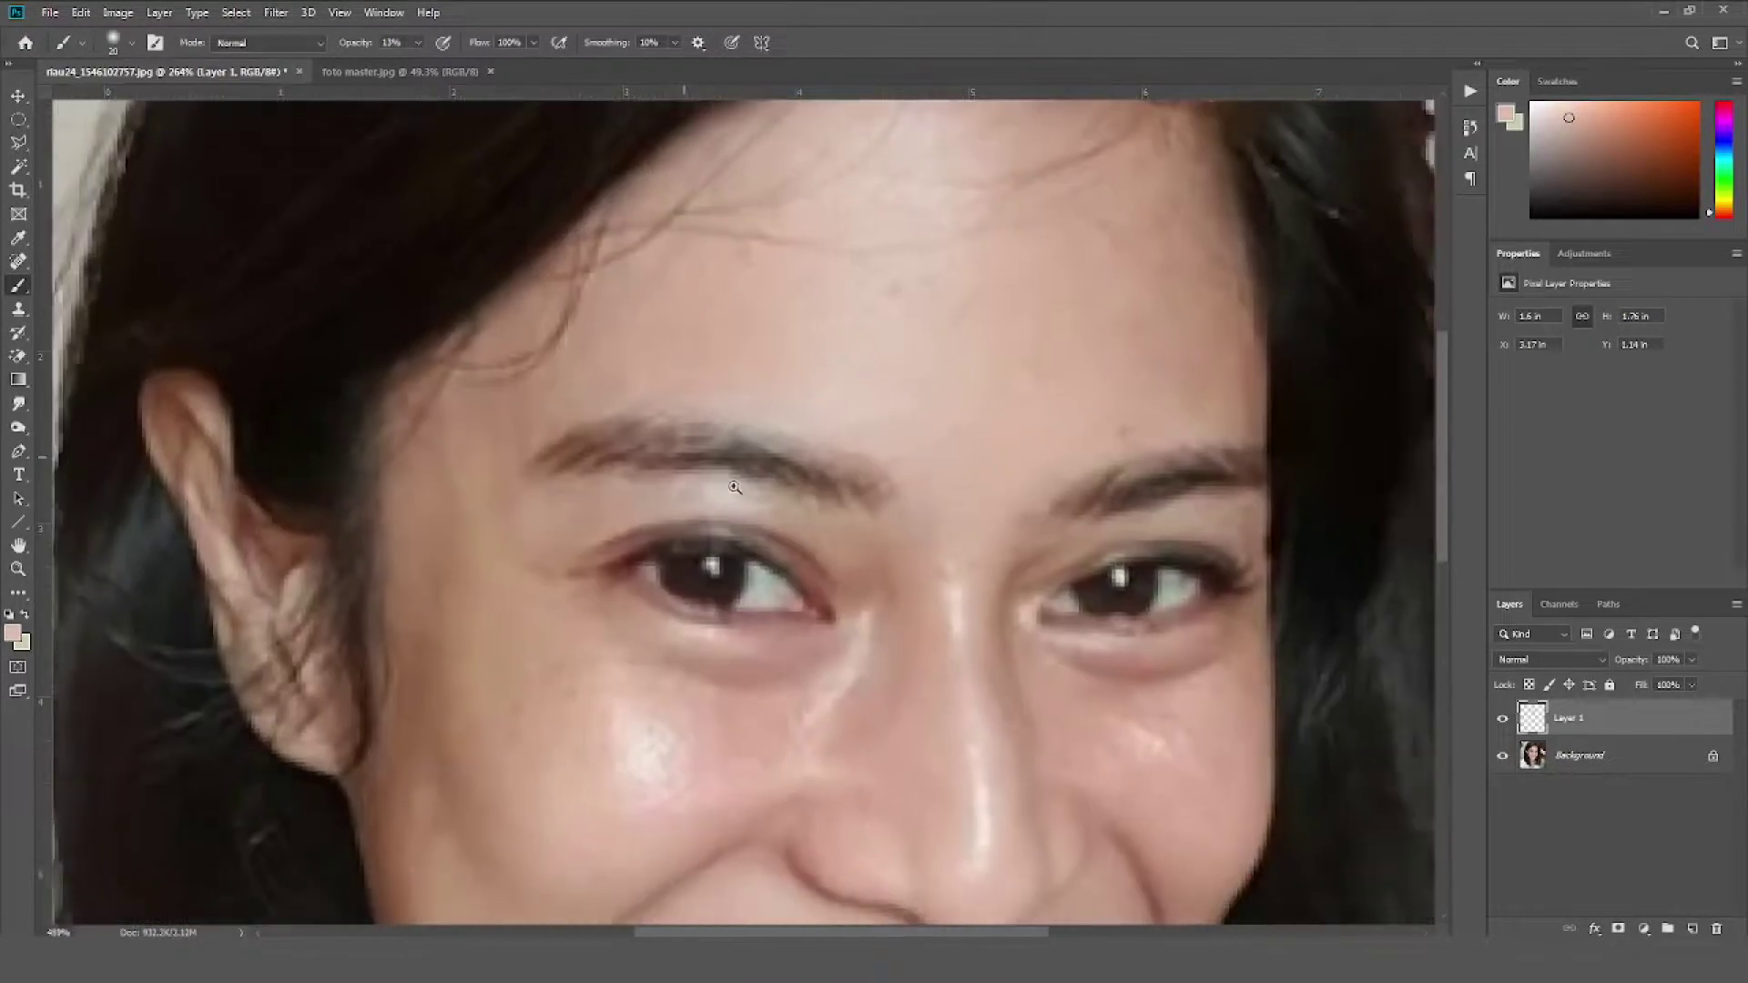
Set the brush to size 15 and soften the skin under the left eyebrow
{"action": "key", "text": "bracketleft"}
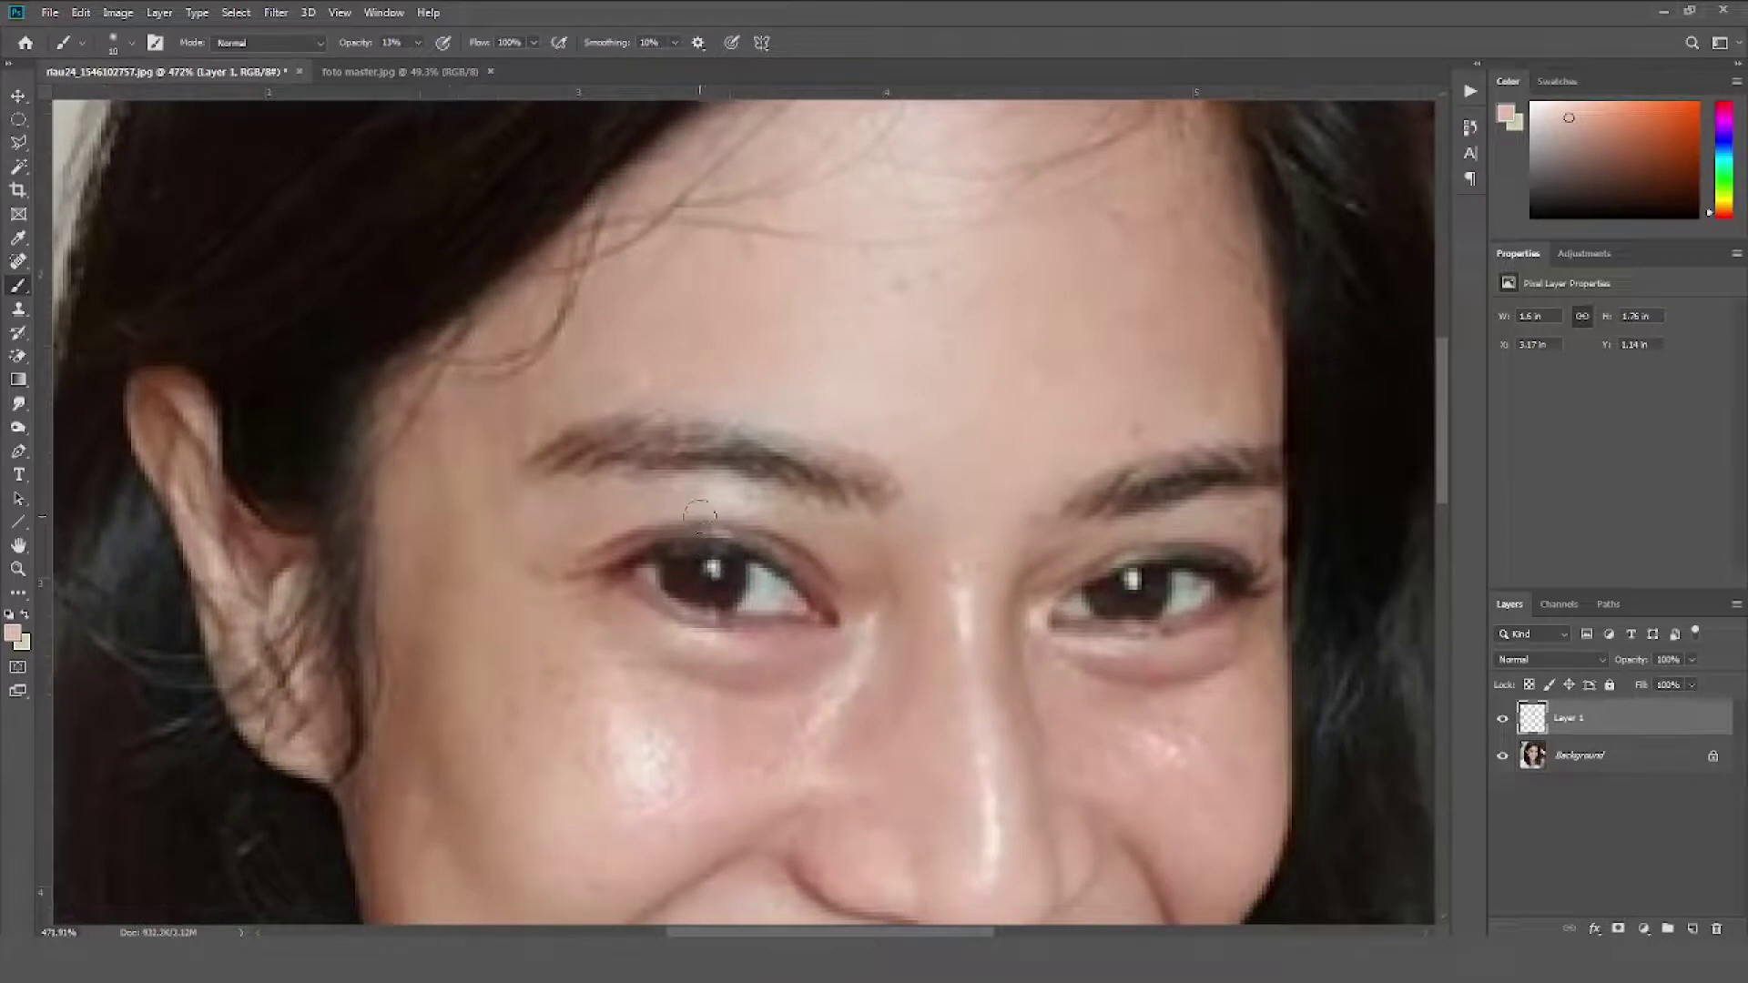
{"action": "key", "text": "bracketright"}
{"action": "left_click", "coordinate": [765, 503], "text": "alt"}
{"action": "left_click_drag", "start_coordinate": [692, 490], "coordinate": [733, 501]}
Paint sampled skin tones beside the nose and across the cheek
{"action": "left_click_drag", "start_coordinate": [910, 696], "coordinate": [924, 567]}
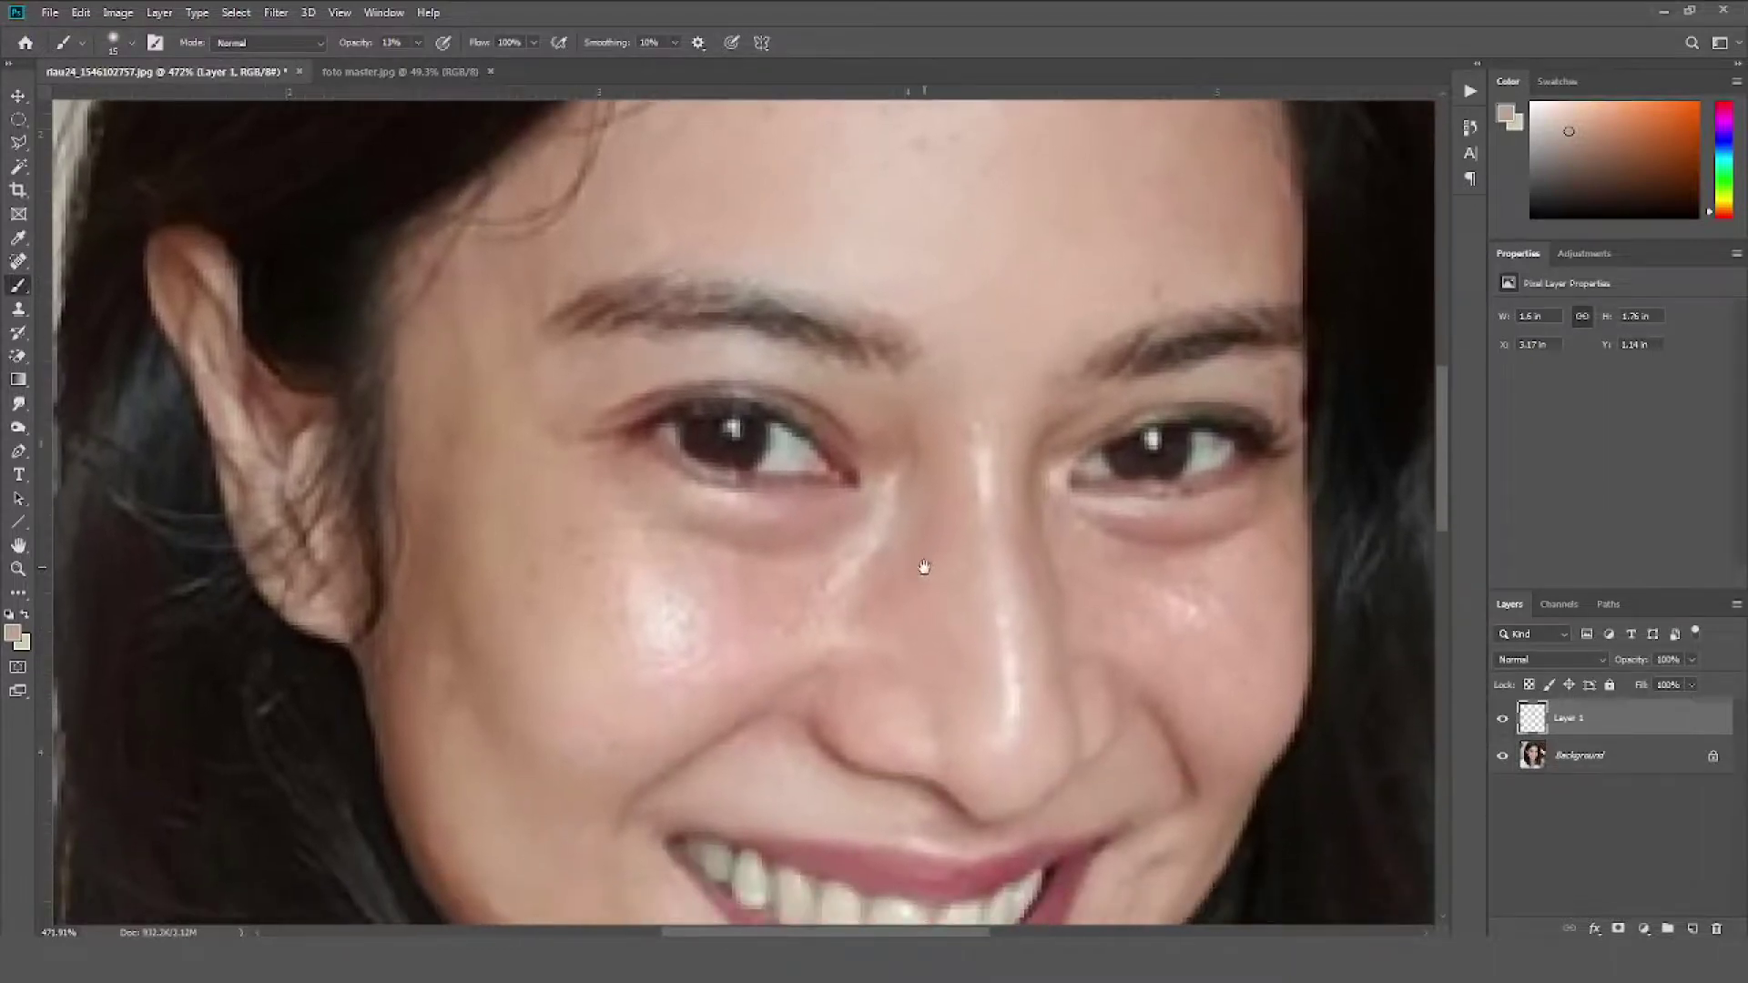
{"action": "left_click", "coordinate": [924, 475], "text": "alt"}
{"action": "left_click_drag", "start_coordinate": [819, 583], "coordinate": [864, 559]}
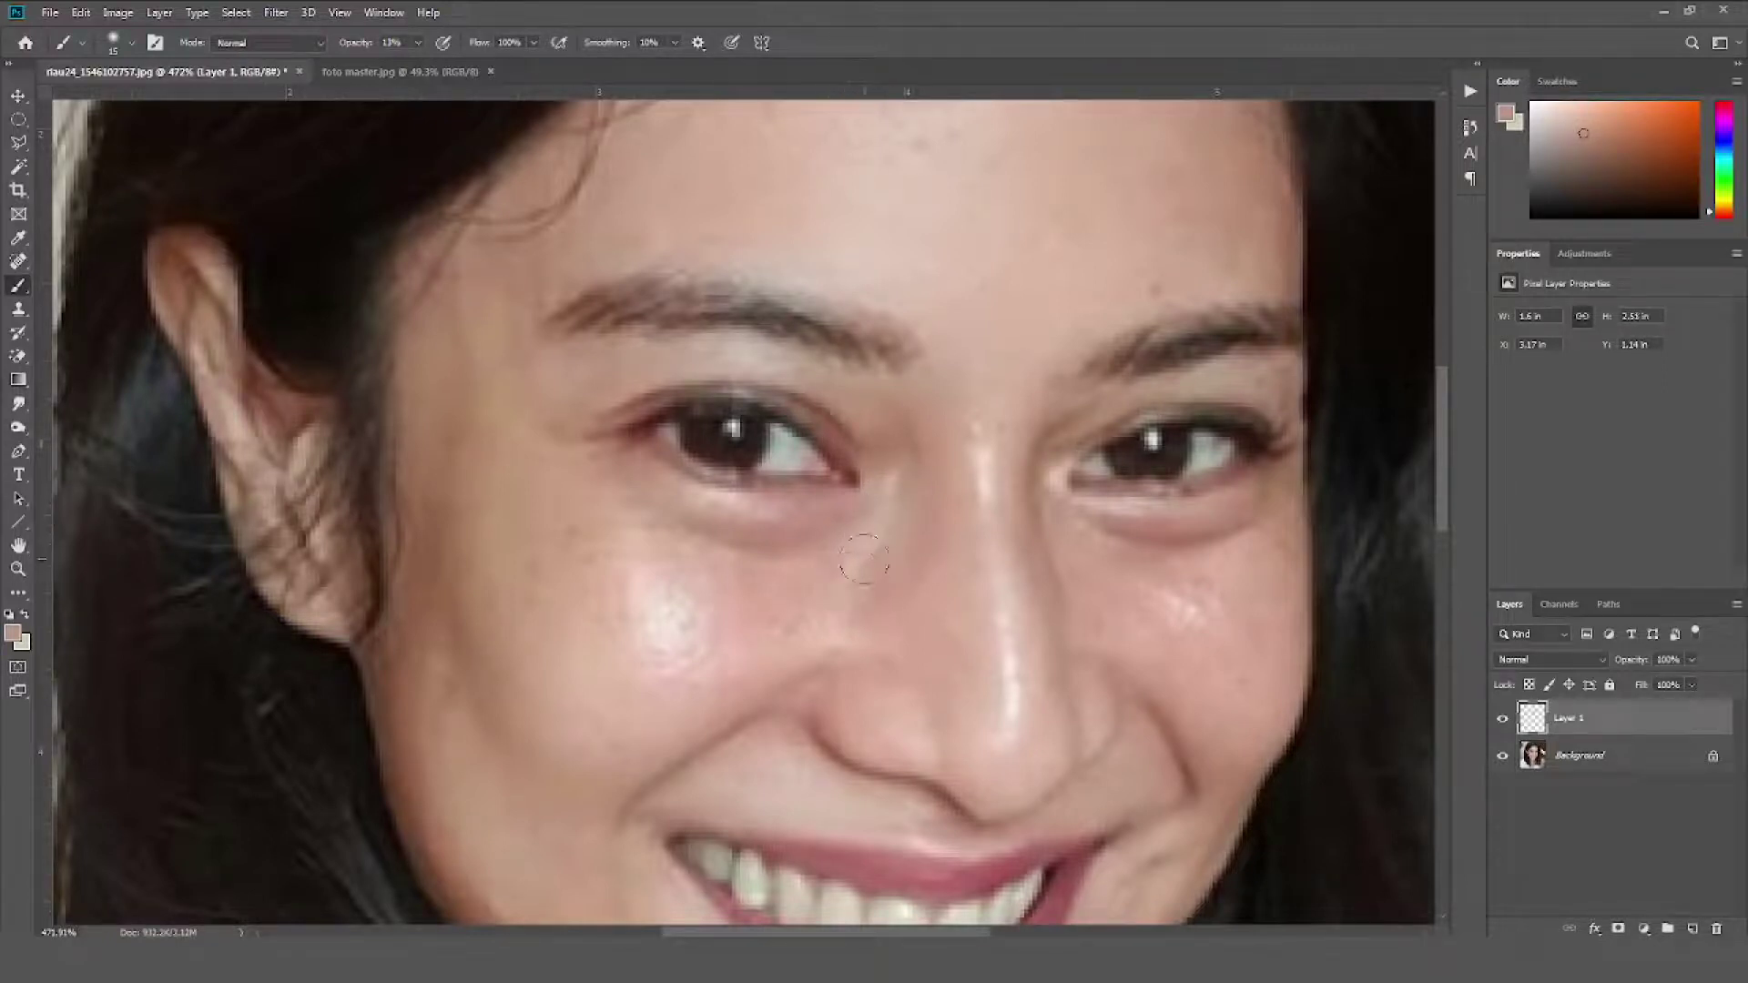
{"action": "left_click", "coordinate": [732, 573], "text": "alt"}
{"action": "mouse_move", "coordinate": [667, 582]}
{"action": "left_mouse_down"}
{"action": "mouse_move", "coordinate": [636, 625]}
{"action": "mouse_move", "coordinate": [694, 636]}
{"action": "mouse_move", "coordinate": [644, 643]}
{"action": "mouse_move", "coordinate": [664, 632]}
{"action": "mouse_move", "coordinate": [687, 661]}
{"action": "mouse_move", "coordinate": [682, 637]}
{"action": "mouse_move", "coordinate": [671, 647]}
{"action": "mouse_move", "coordinate": [691, 625]}
{"action": "mouse_move", "coordinate": [721, 635]}
{"action": "left_mouse_up"}
{"action": "left_click", "coordinate": [724, 606], "text": "alt"}
Resample darker skin tones and soften the skin around the nose tip
{"action": "left_click", "coordinate": [947, 519], "text": "alt"}
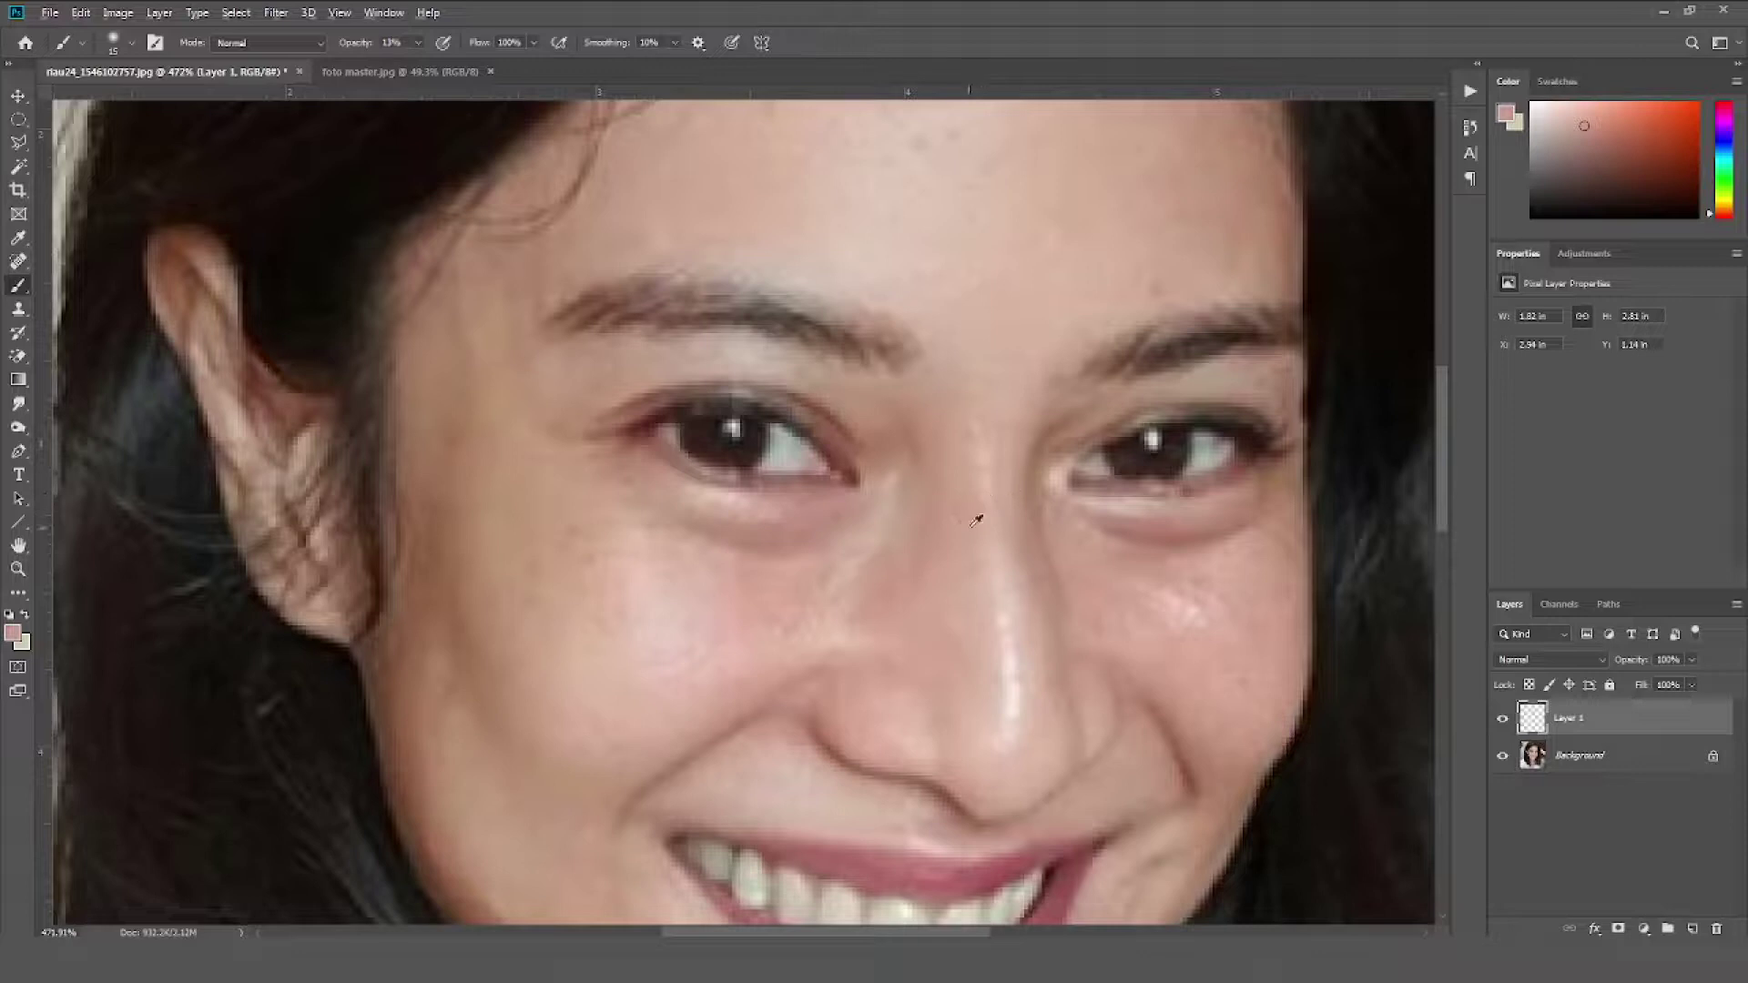
{"action": "left_click", "coordinate": [950, 596], "text": "alt"}
{"action": "mouse_move", "coordinate": [1004, 648]}
{"action": "left_mouse_down"}
{"action": "mouse_move", "coordinate": [1011, 710]}
{"action": "mouse_move", "coordinate": [1007, 664]}
{"action": "left_mouse_up"}
{"action": "left_click", "coordinate": [965, 650], "text": "alt"}
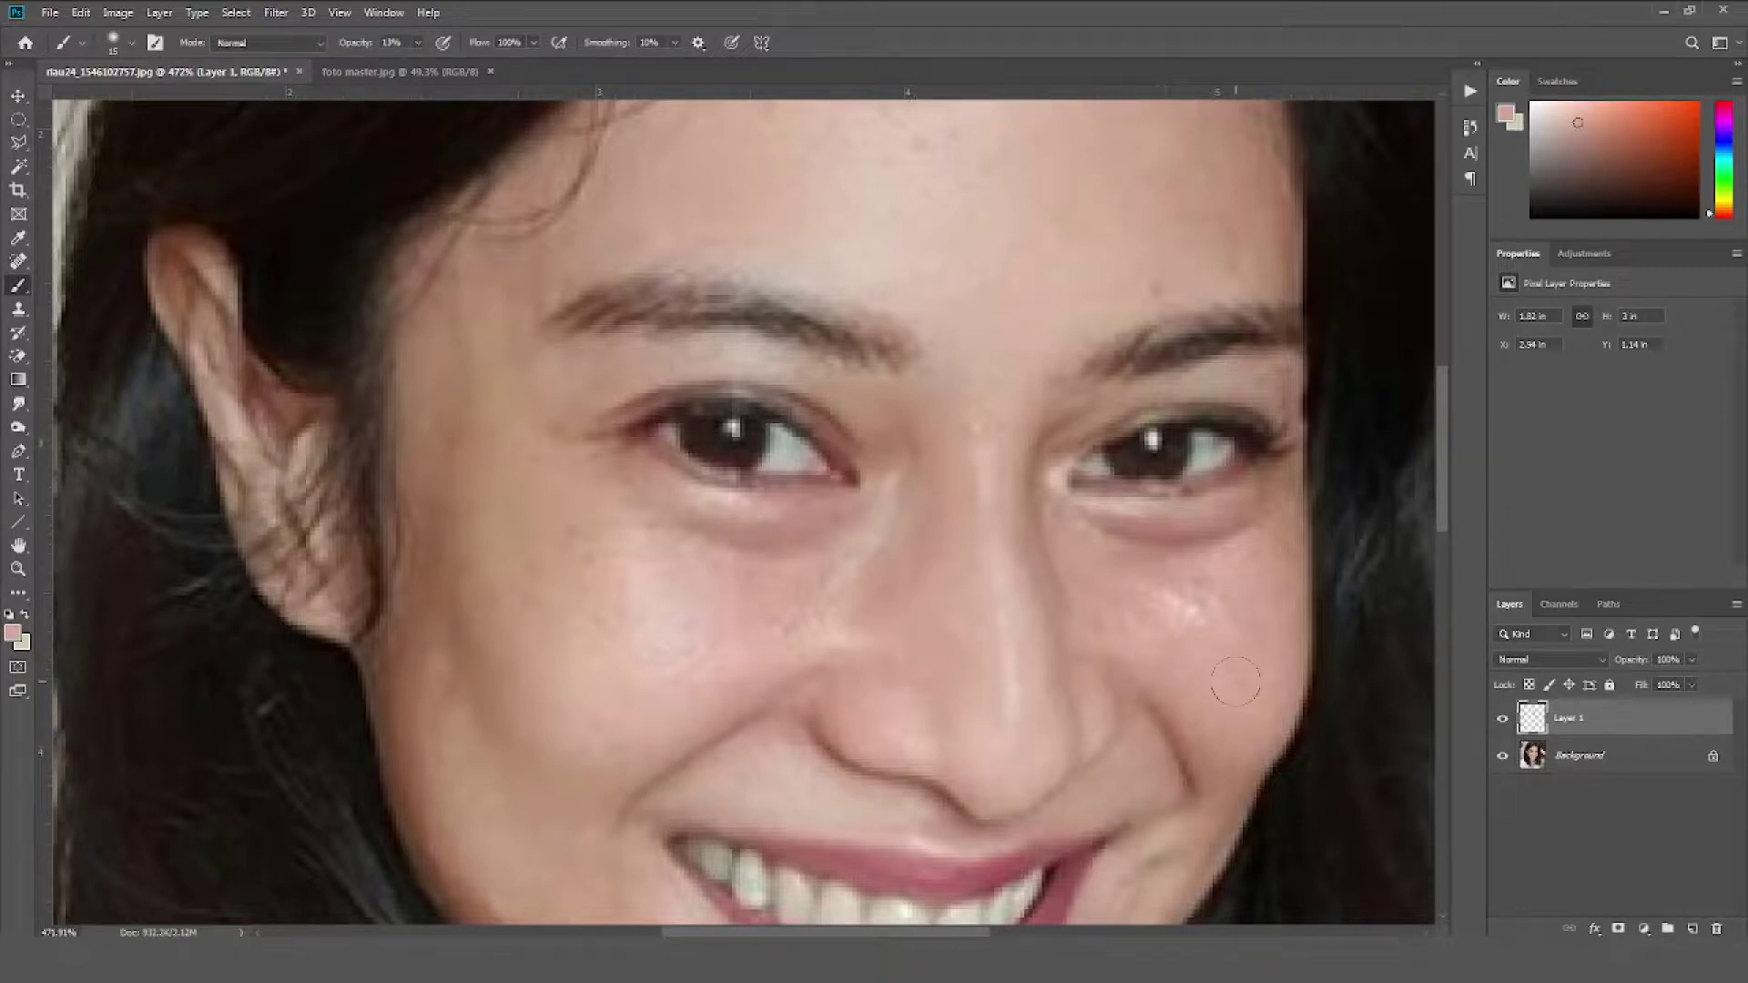
Resample and brush skin tones under the eye on the right of the photo
{"action": "scroll", "coordinate": [1235, 682], "scroll_direction": "right", "scroll_amount": 2}
{"action": "left_click", "coordinate": [965, 524], "text": "alt"}
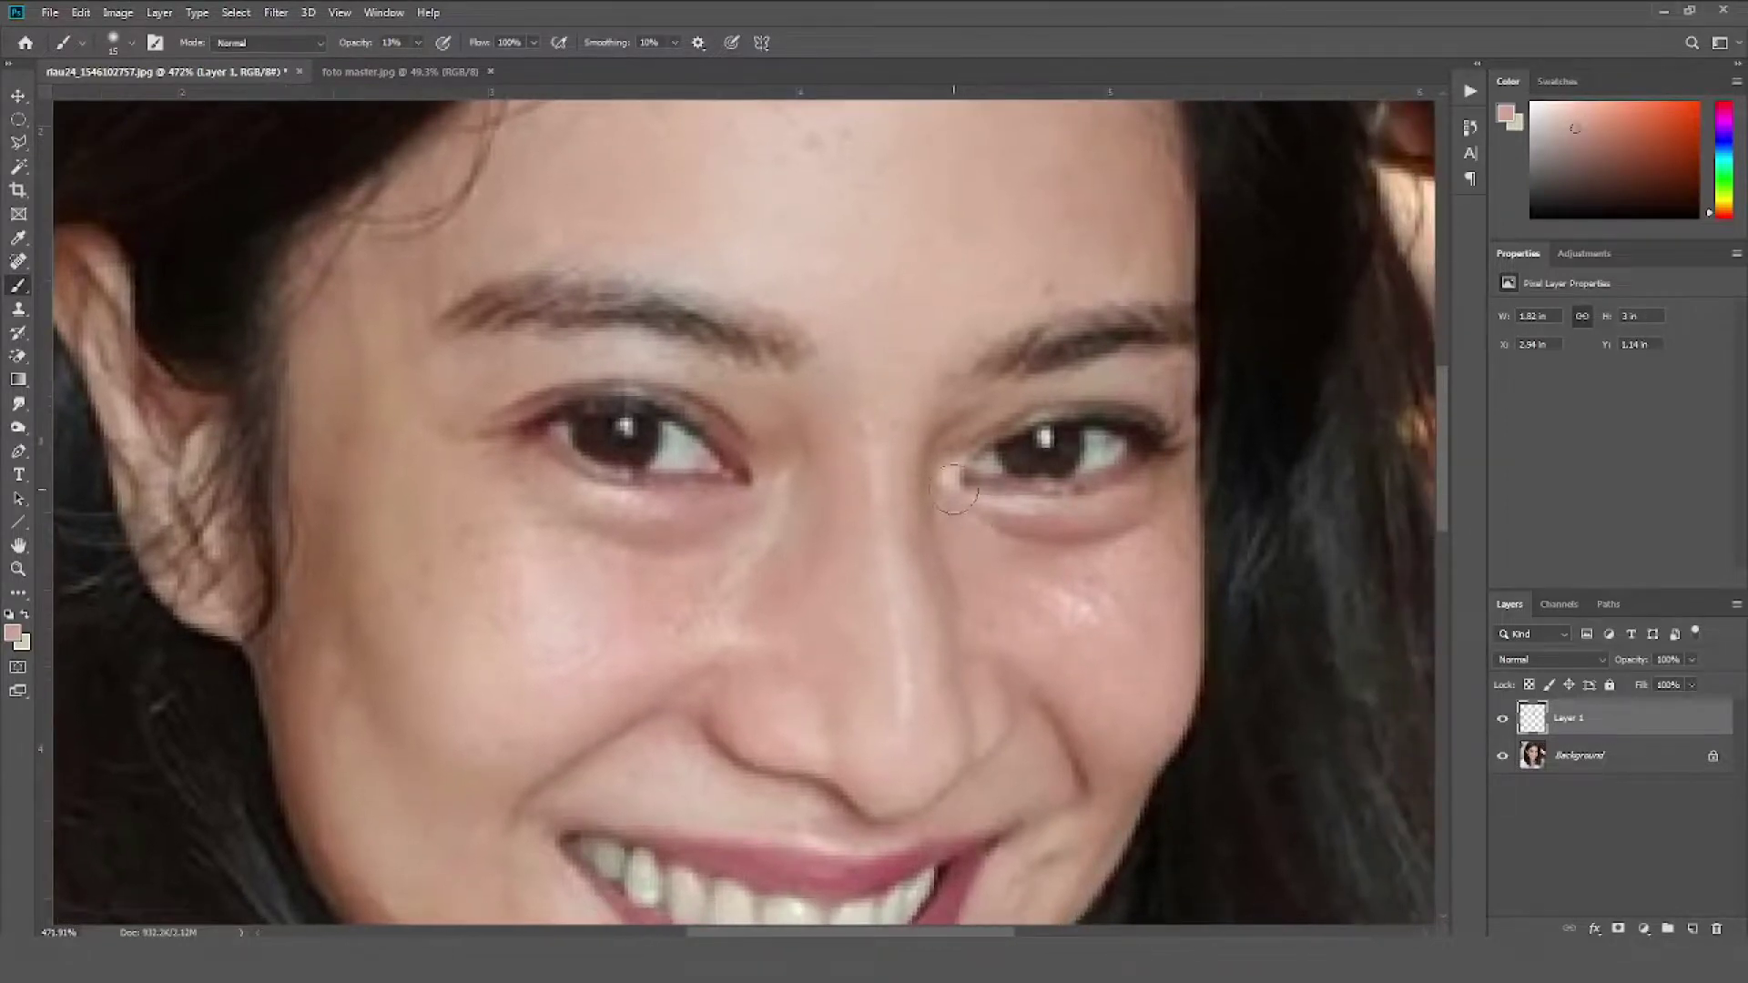
{"action": "left_click", "coordinate": [949, 508], "text": "alt"}
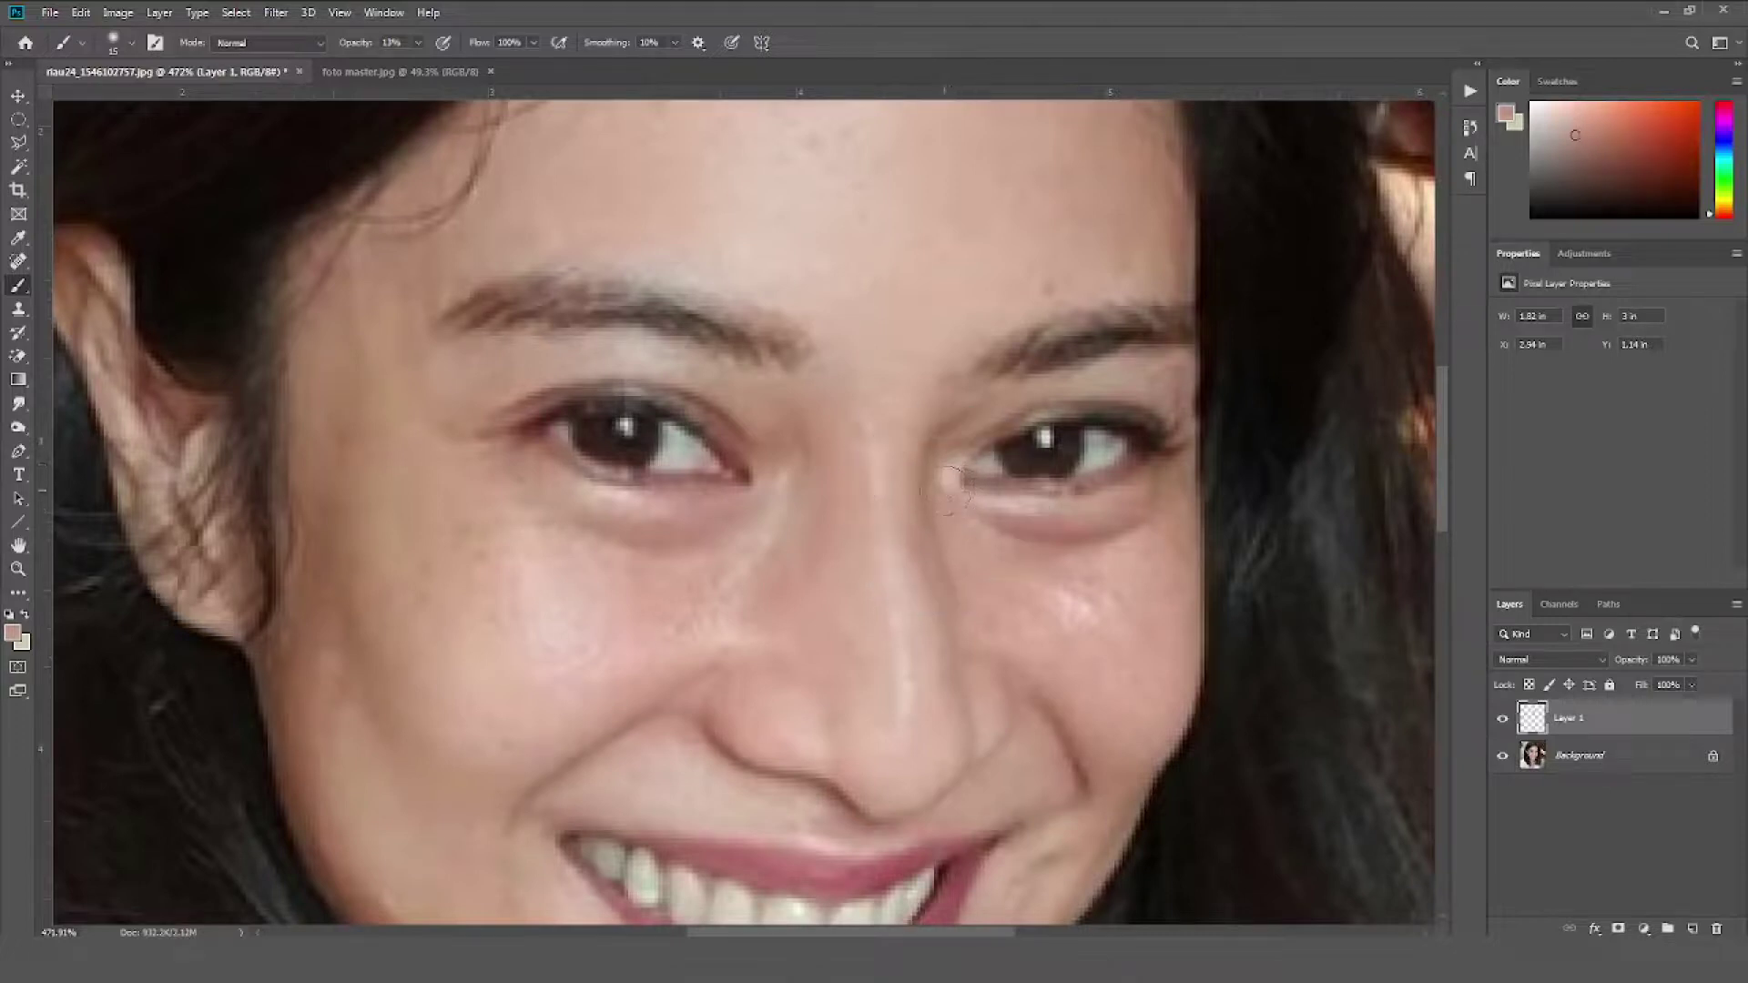
{"action": "left_click", "coordinate": [1058, 511], "text": "alt"}
{"action": "left_click_drag", "start_coordinate": [1001, 510], "coordinate": [1075, 521]}
{"action": "left_click", "coordinate": [1021, 558], "text": "alt"}
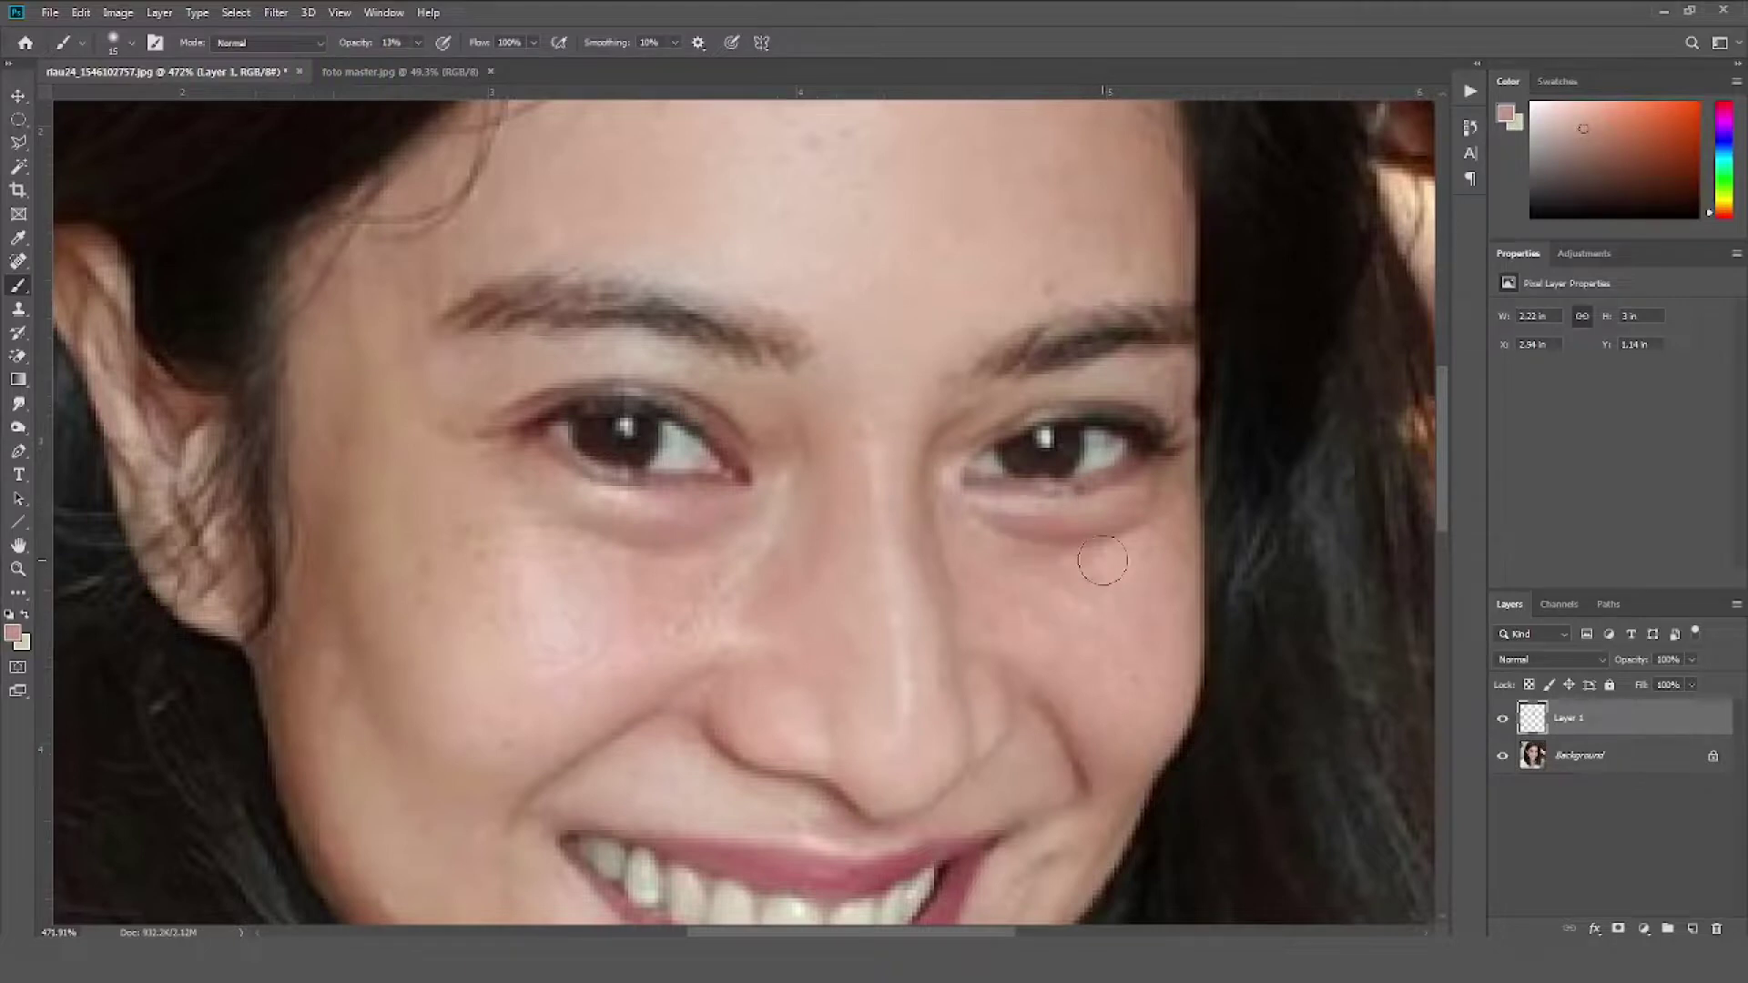
Sample a lighter tone from the nose and smooth the chin, then zoom out
{"action": "scroll", "coordinate": [988, 628], "scroll_direction": "down", "scroll_amount": 2}
{"action": "scroll", "coordinate": [947, 601], "scroll_direction": "down", "scroll_amount": 2}
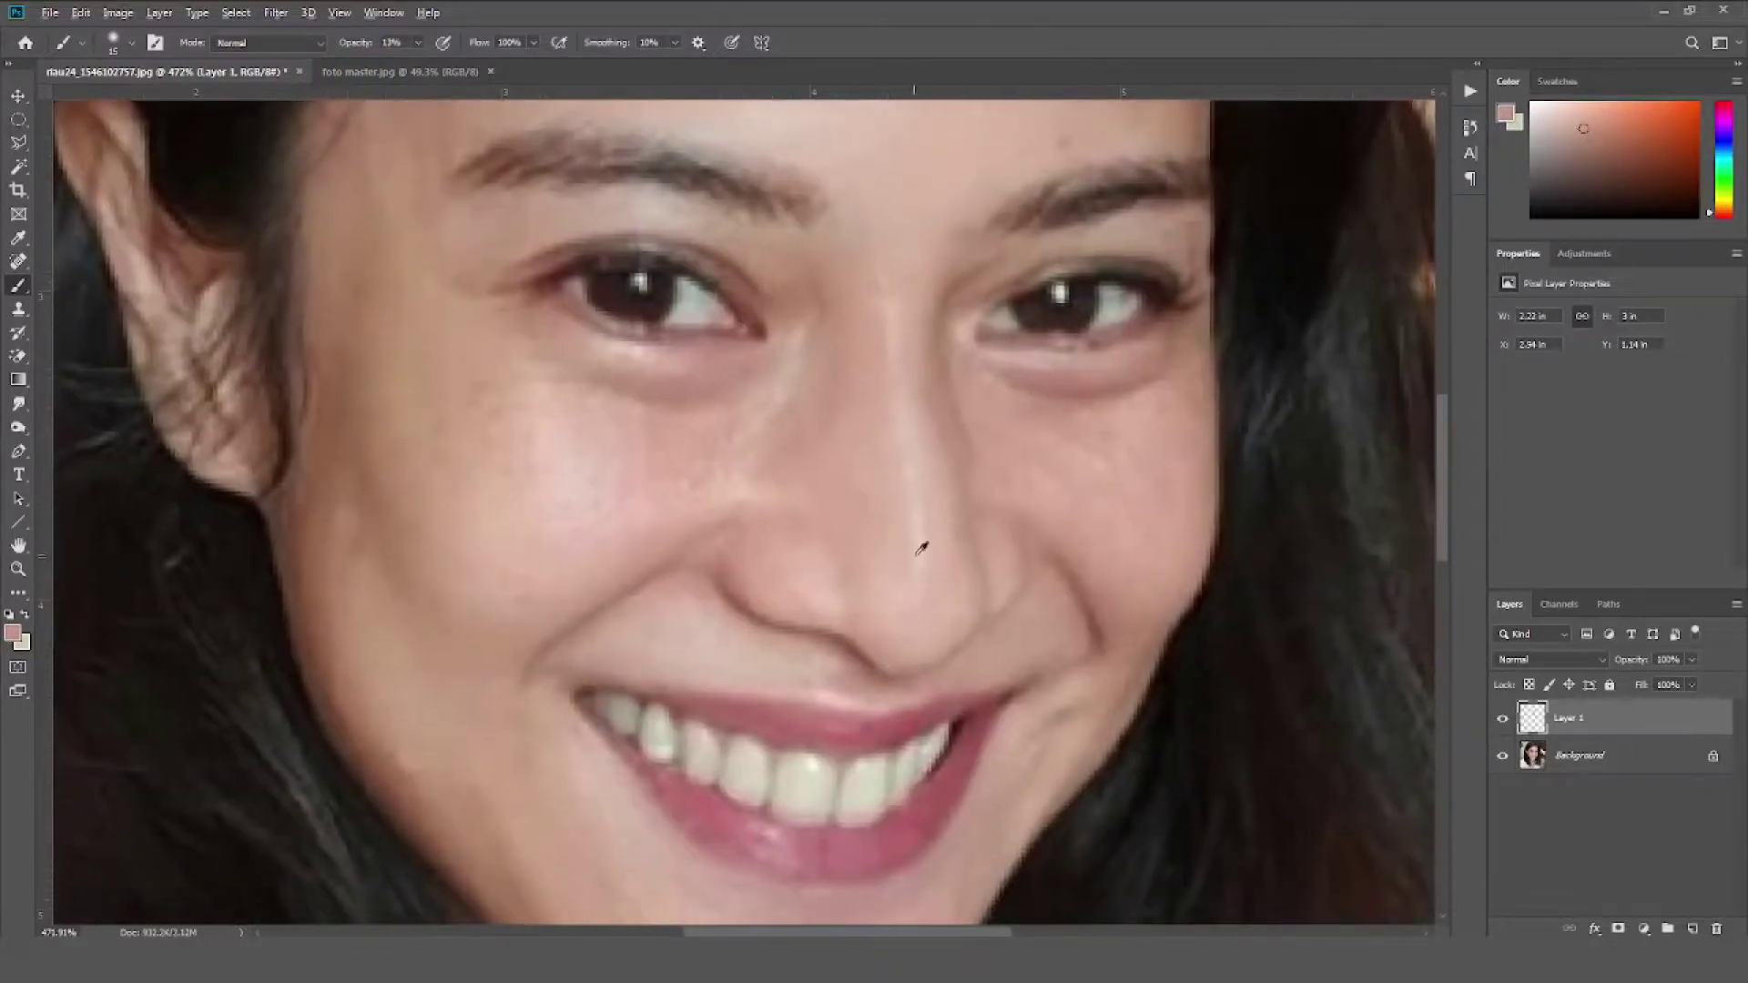
{"action": "left_click", "coordinate": [929, 584], "text": "alt"}
{"action": "scroll", "coordinate": [810, 683], "scroll_direction": "down", "scroll_amount": 3}
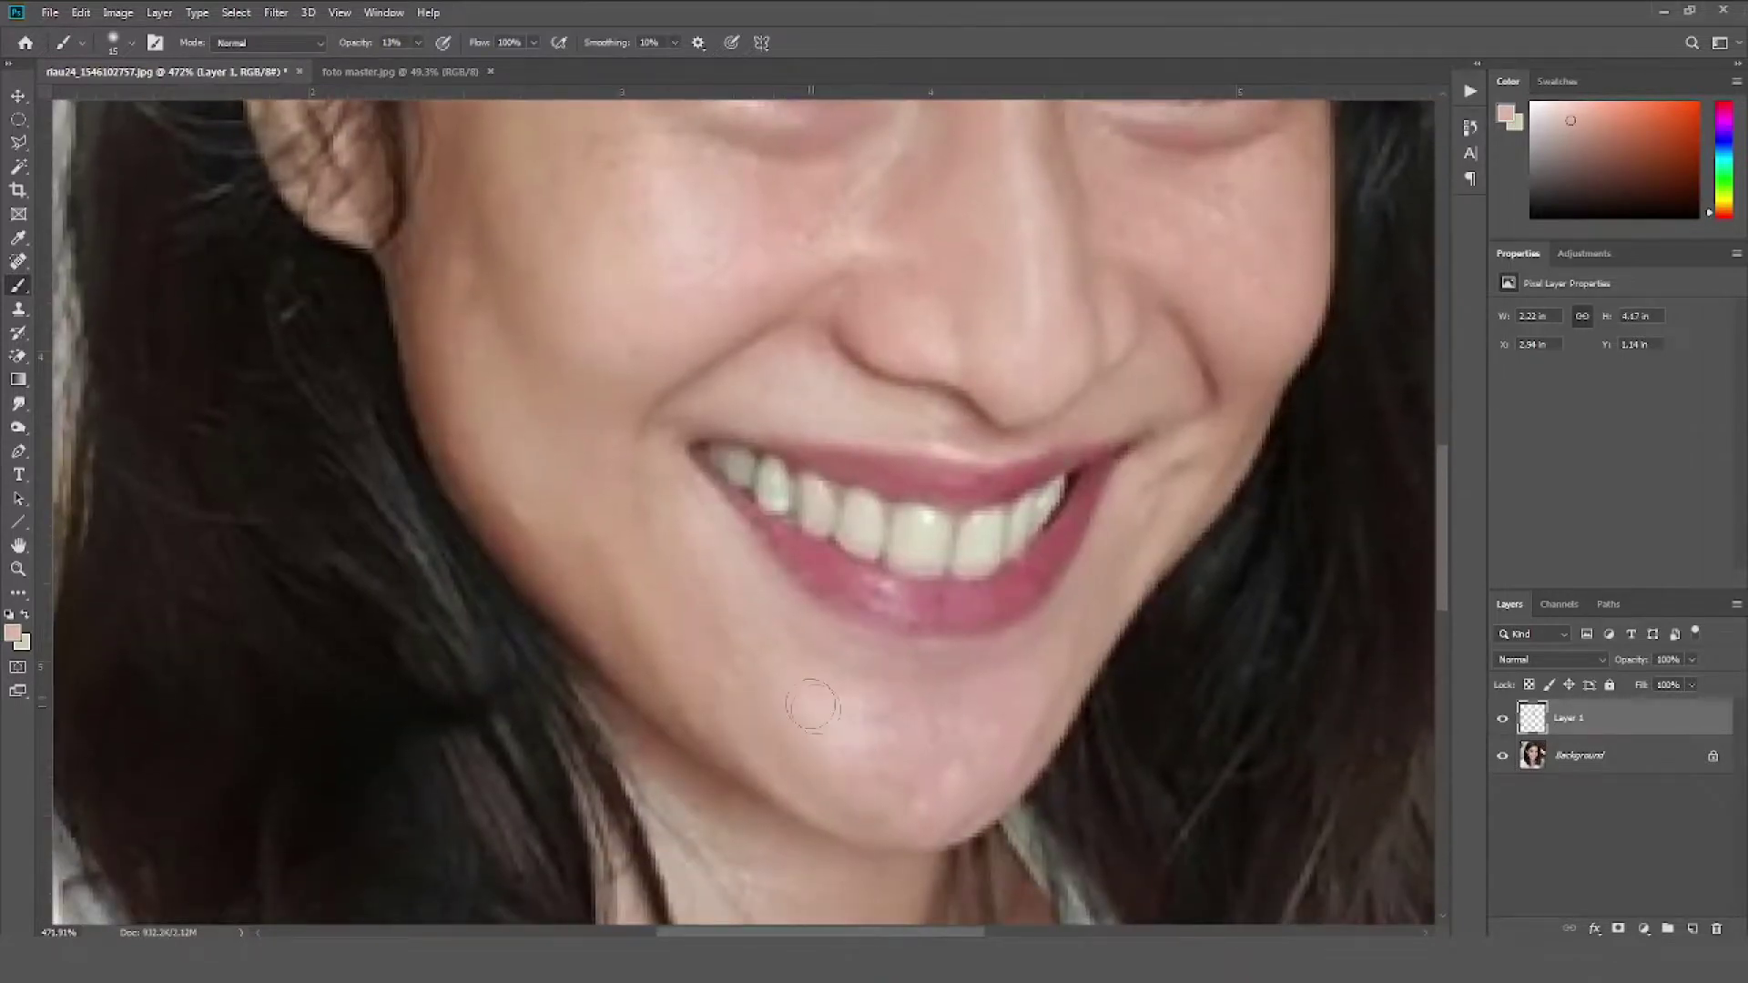
{"action": "left_click_drag", "start_coordinate": [822, 681], "coordinate": [881, 710]}
{"action": "scroll", "coordinate": [1045, 649], "scroll_direction": "down", "scroll_amount": 5}
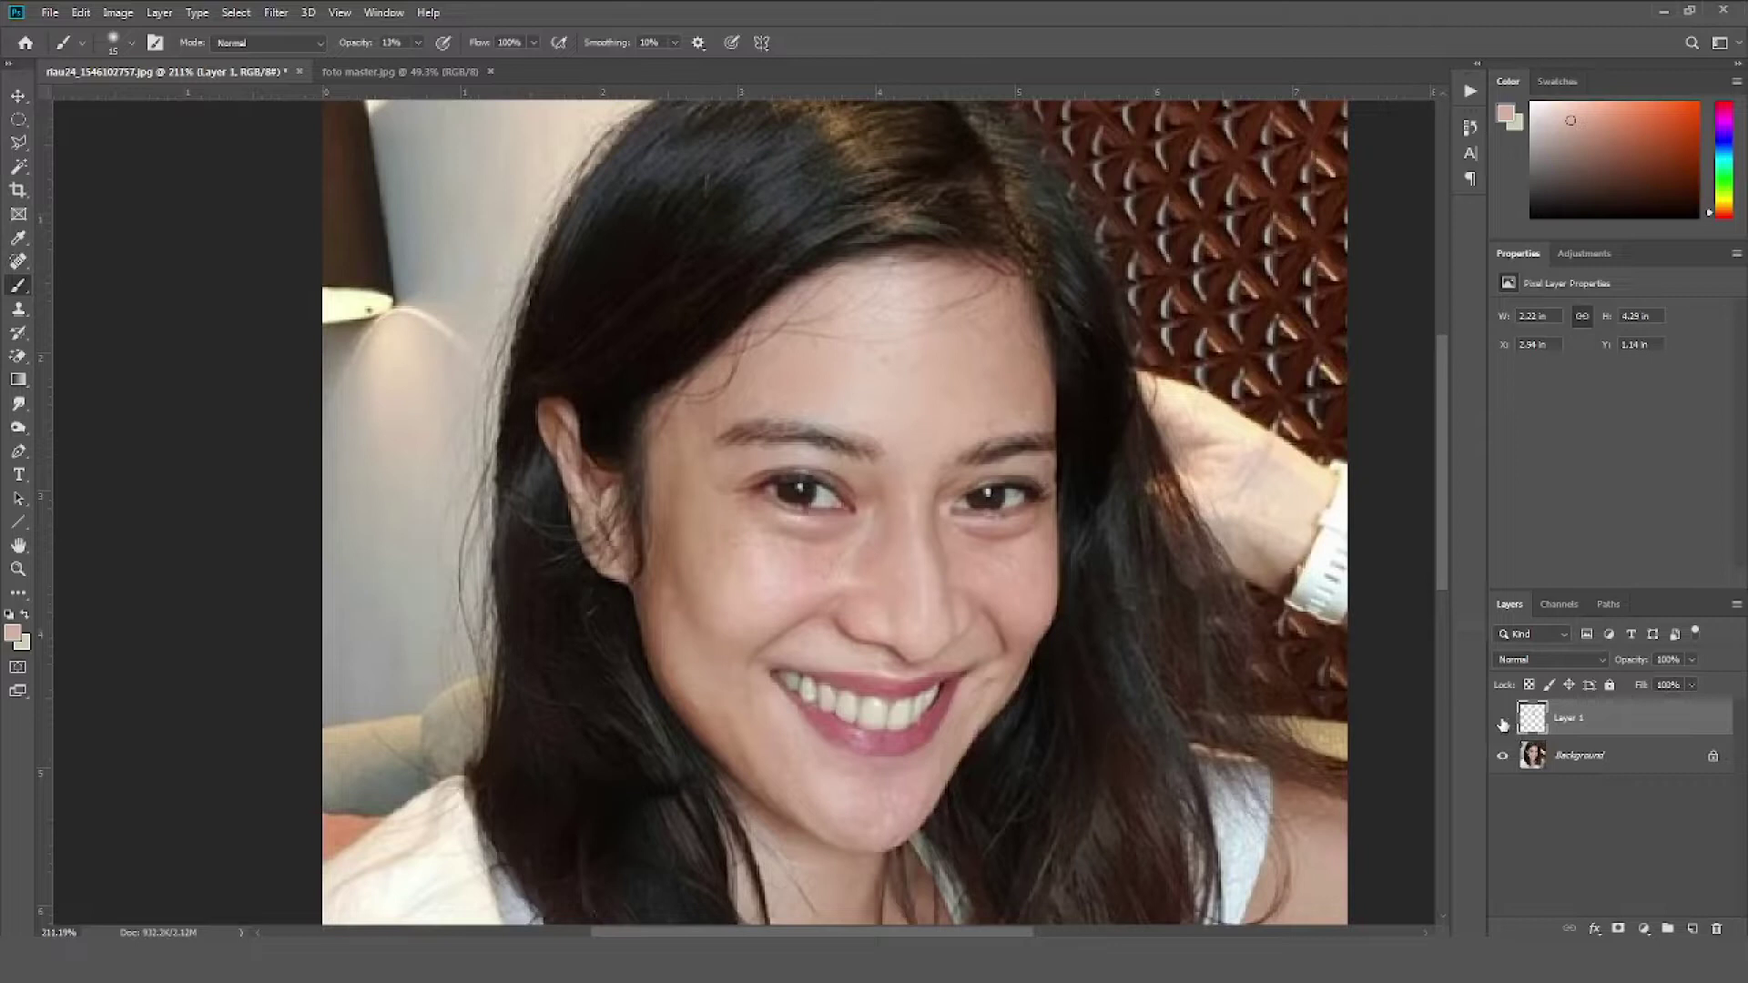
{"action": "left_click", "coordinate": [1502, 721]}
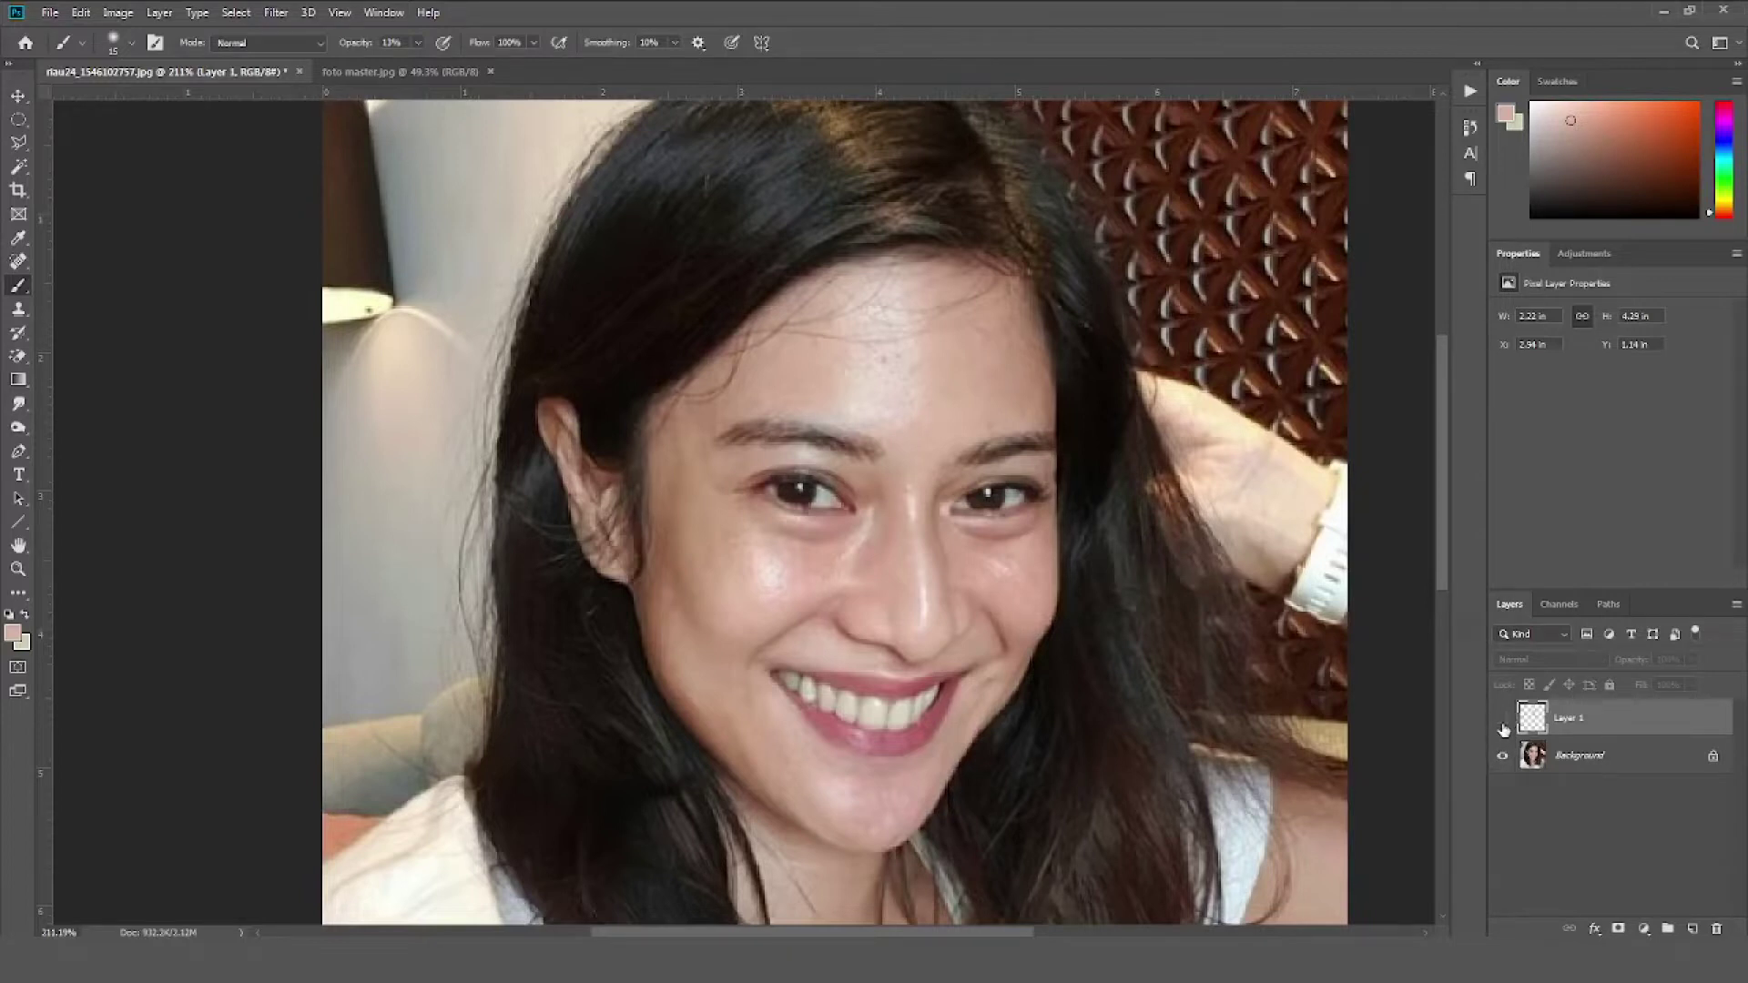
{"action": "left_click", "coordinate": [1502, 721]}
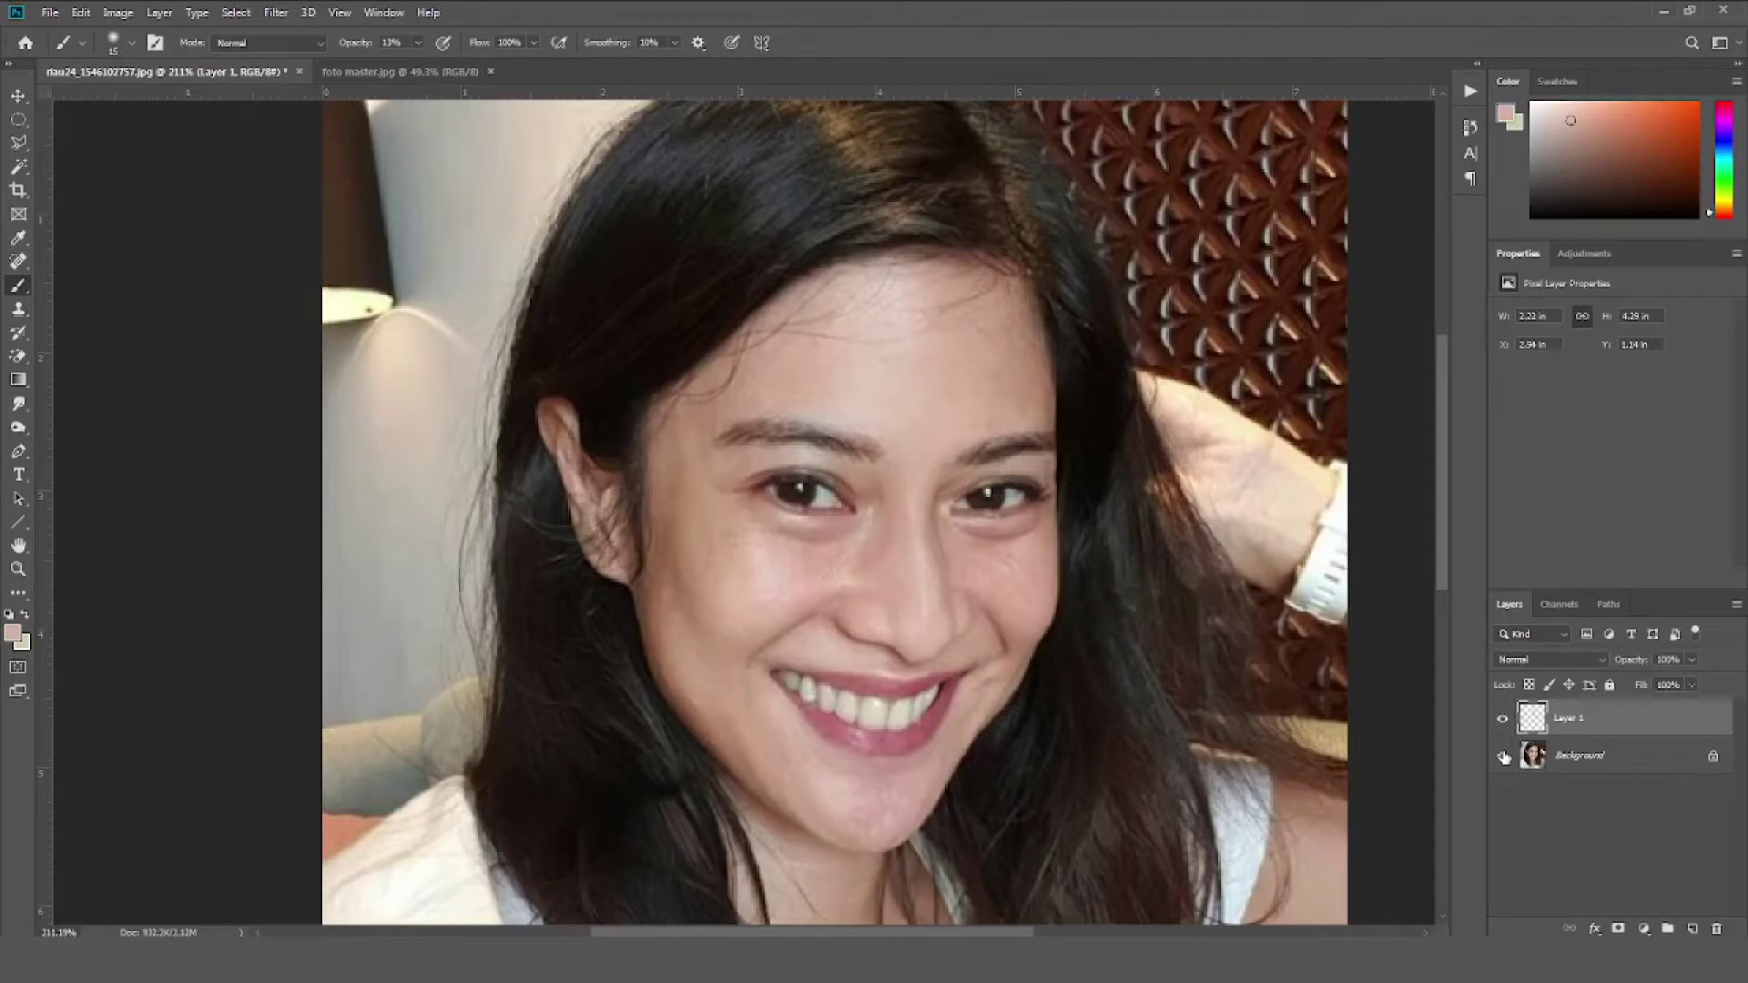